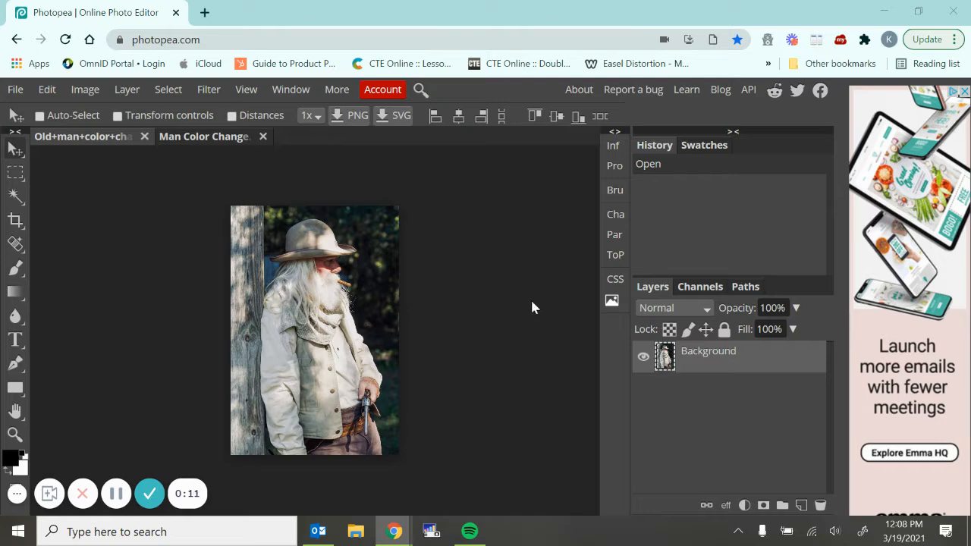
Duplicate the Background layer of the old man photo.
key(ctrl+plus)
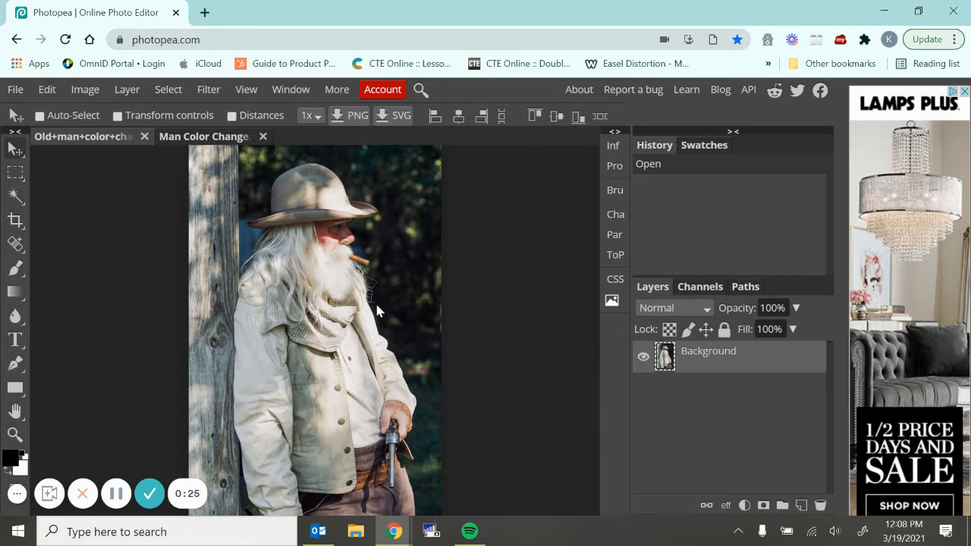
key(ctrl)
key(ctrl+j)
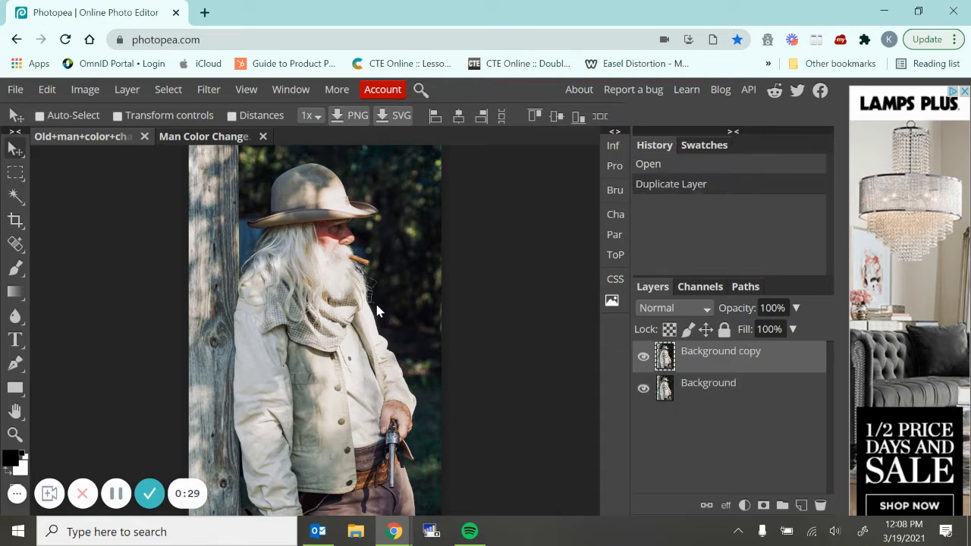
Rename the duplicated layer to "Content Fill & Dodge/Burn".
double_click(690, 354)
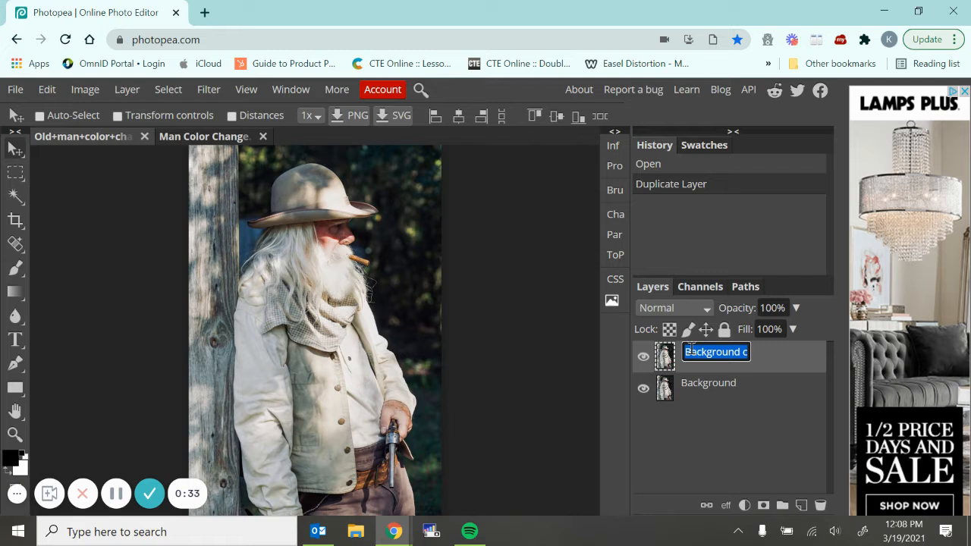
text(Cantent)
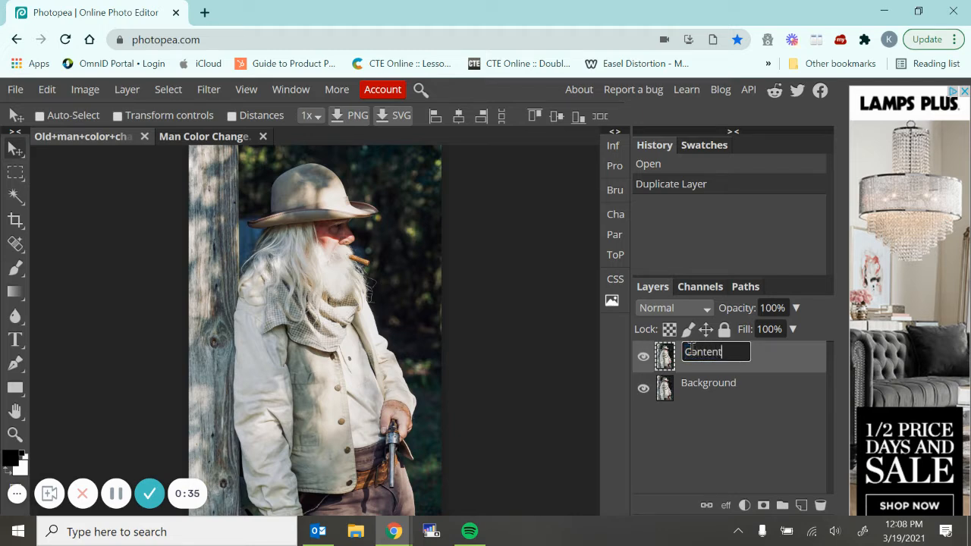
text( Fill &)
key(BackSpace)
text(D)
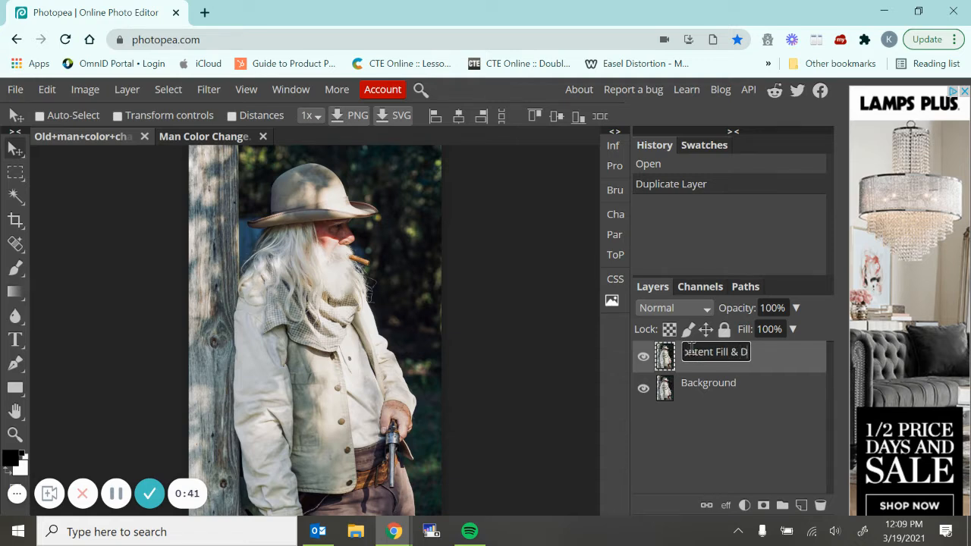
text(odge)
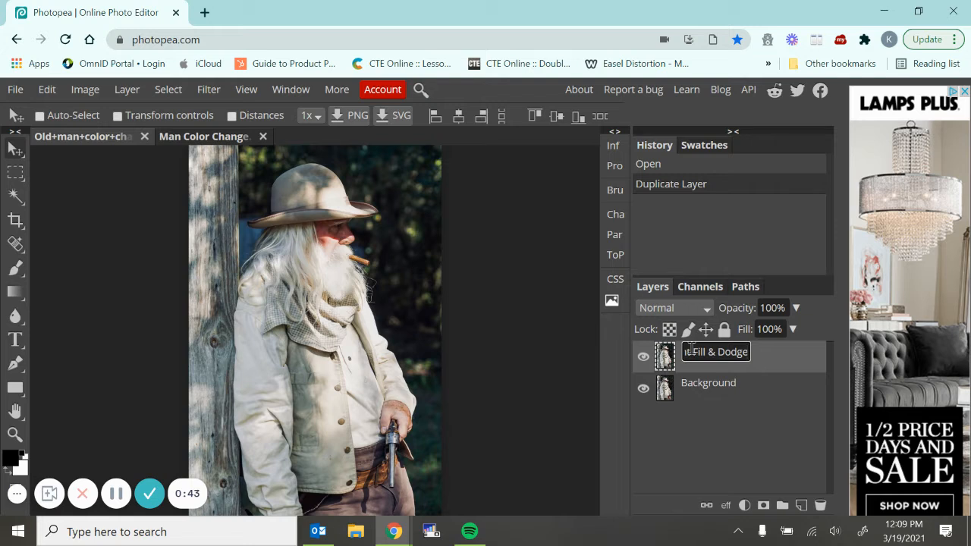
text(/Burn)
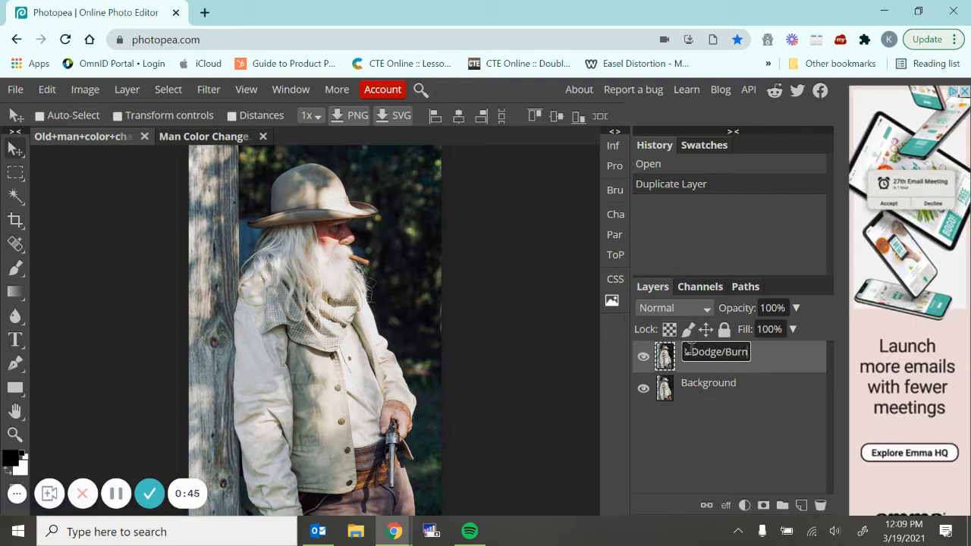
key(Return)
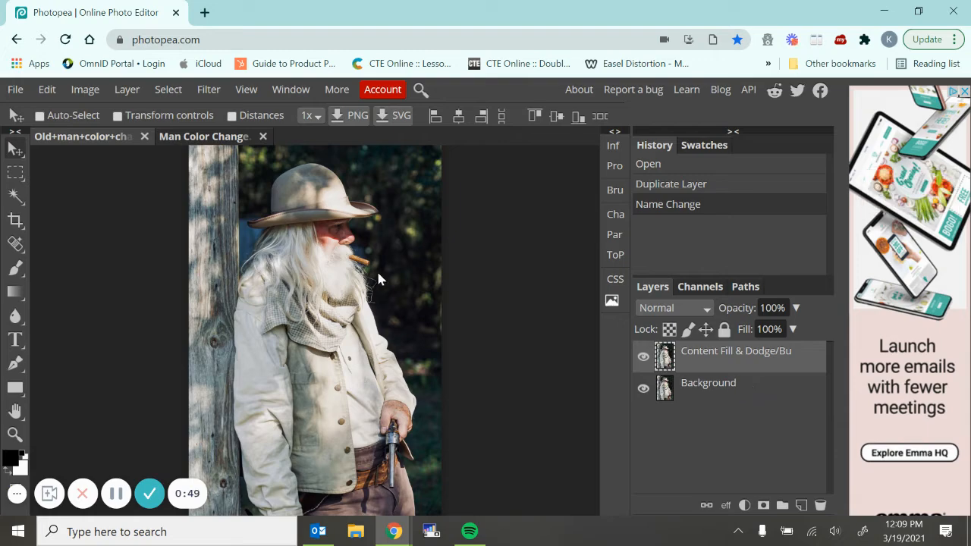
Select the cigar and a little of the dark background around it with a freehand Lasso selection.
scroll(376, 270, up, 8)
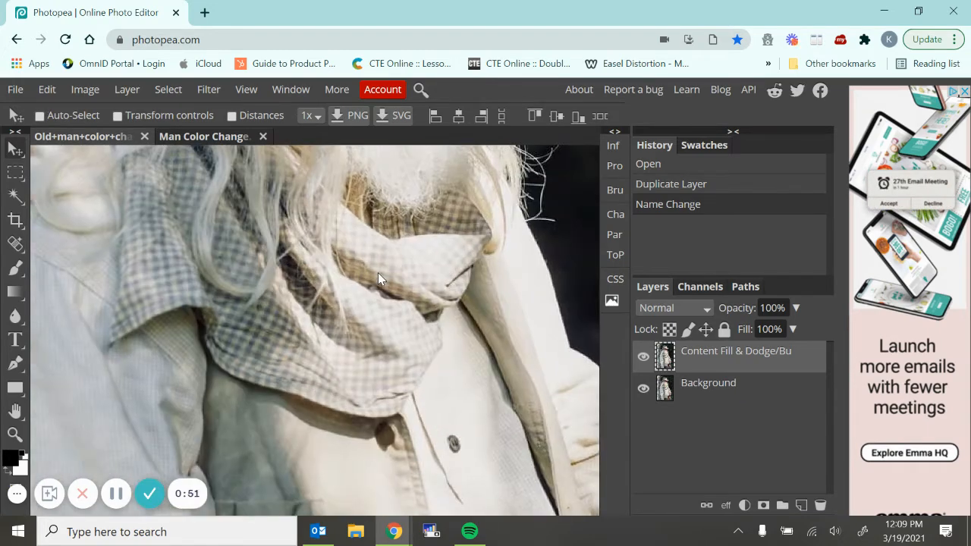
scroll(415, 397, down, 5)
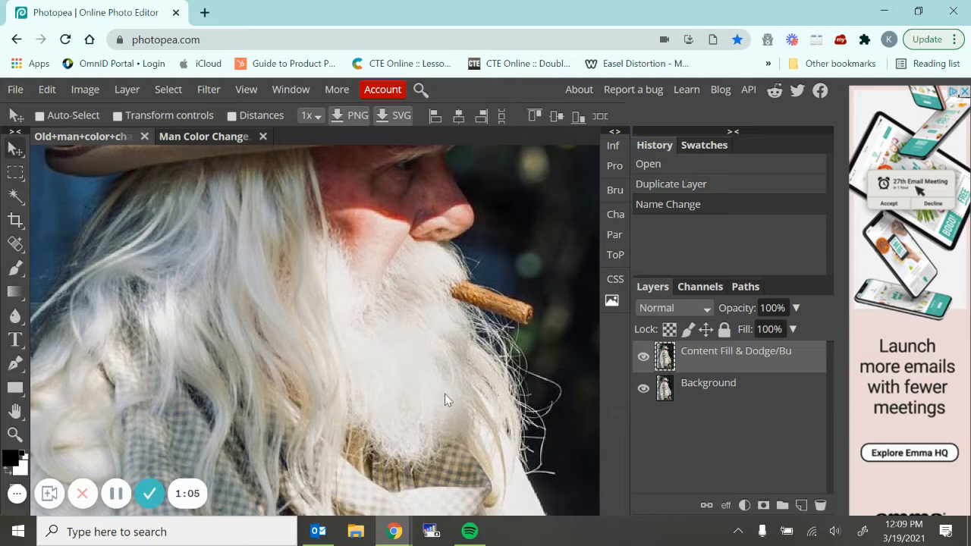
right_click(16, 176)
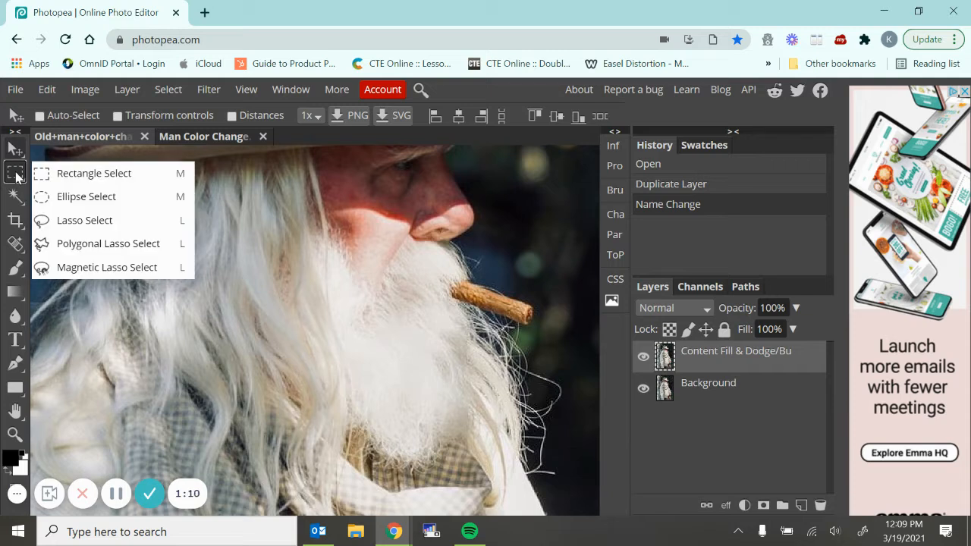
click(91, 220)
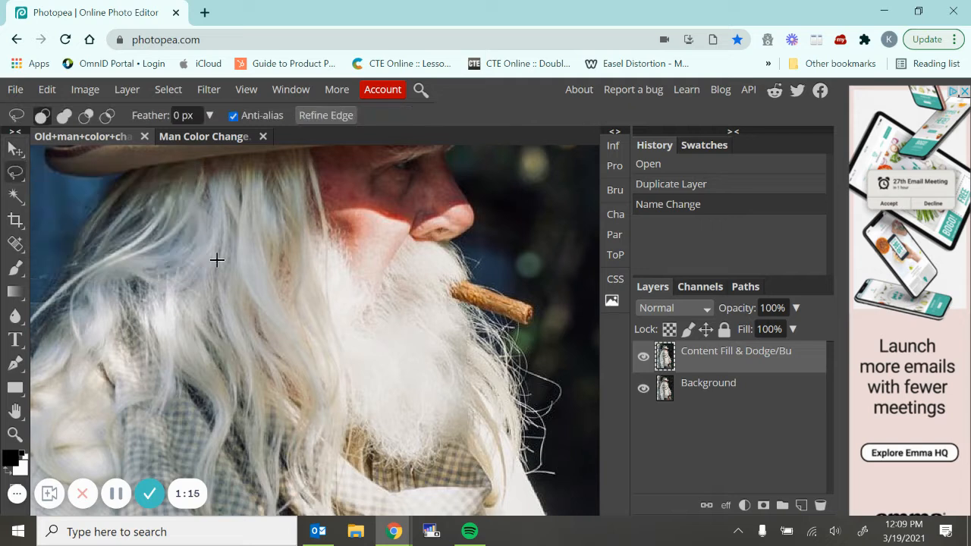
mouse_move(553, 294)
mouse_down()
mouse_move(536, 282)
mouse_move(471, 277)
mouse_move(450, 295)
mouse_move(462, 311)
mouse_move(540, 333)
mouse_move(558, 317)
mouse_move(554, 292)
mouse_up()
drag(554, 292, 553, 290)
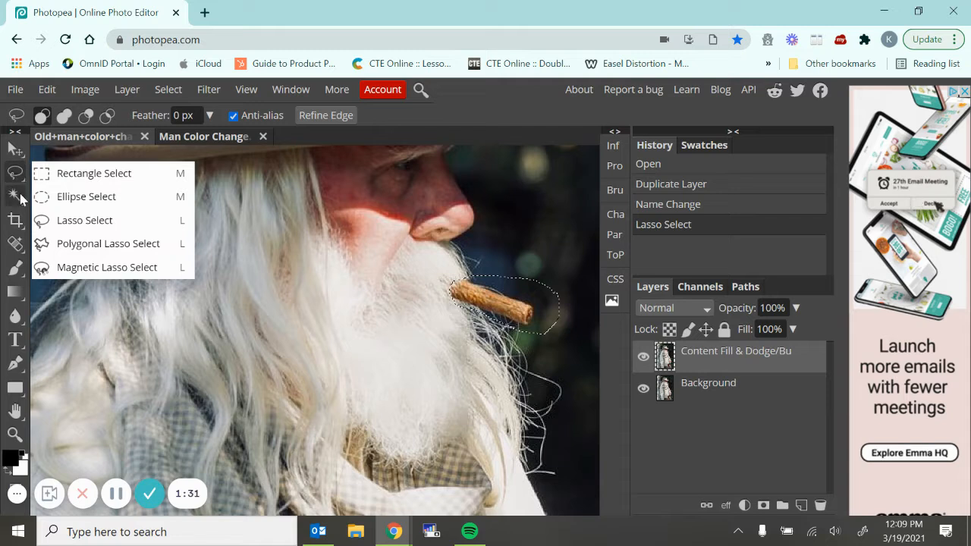
Remove the cigar by filling its selection with Content Aware at 100% opacity, and deselect.
mouse_move(23, 199)
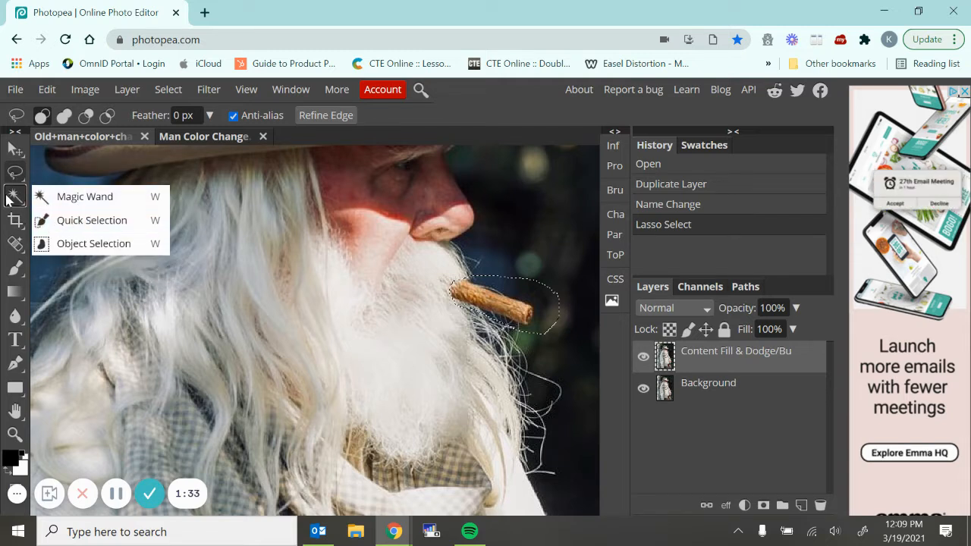
click(85, 197)
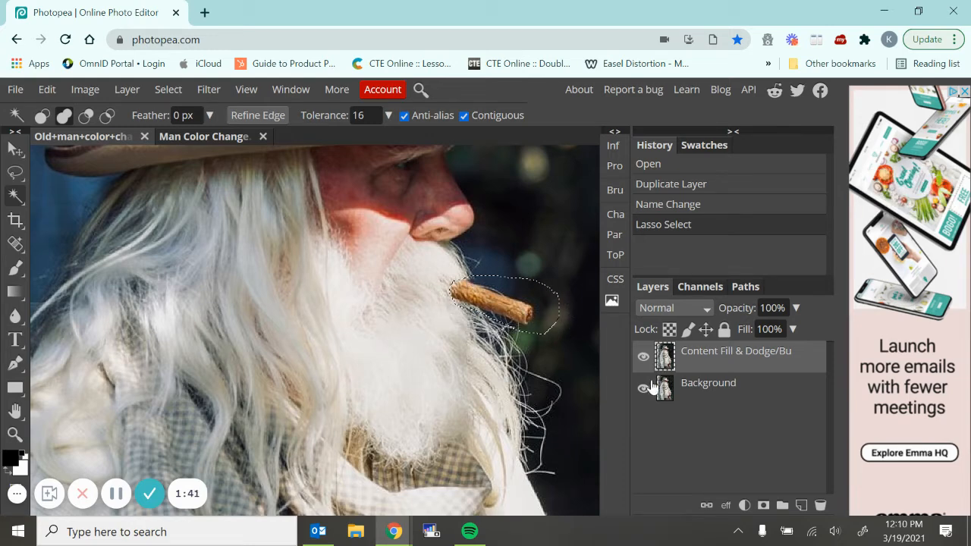
click(46, 89)
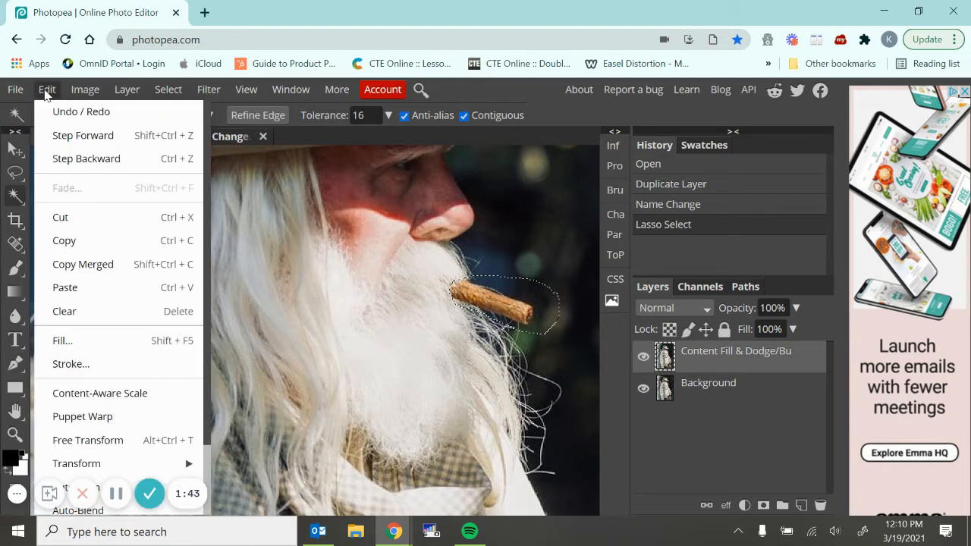
click(92, 337)
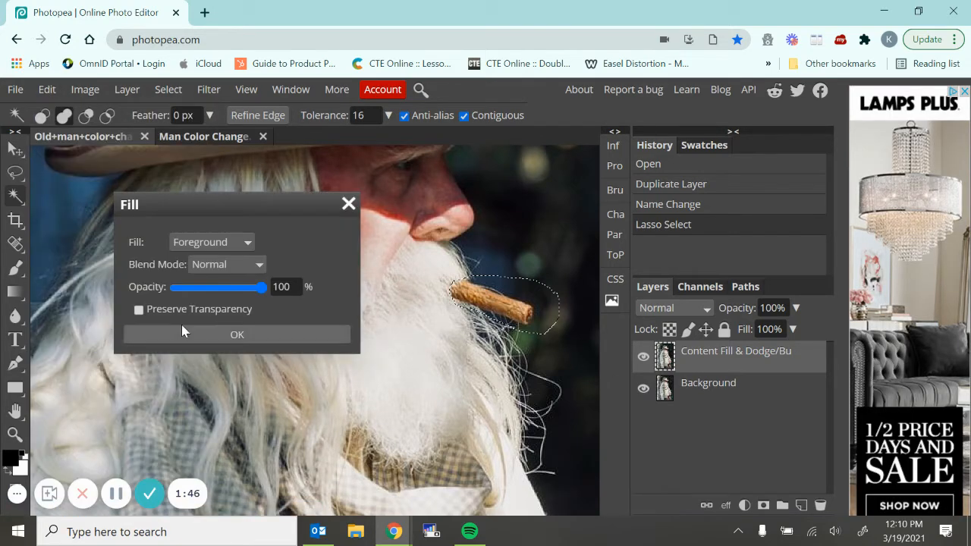
click(201, 243)
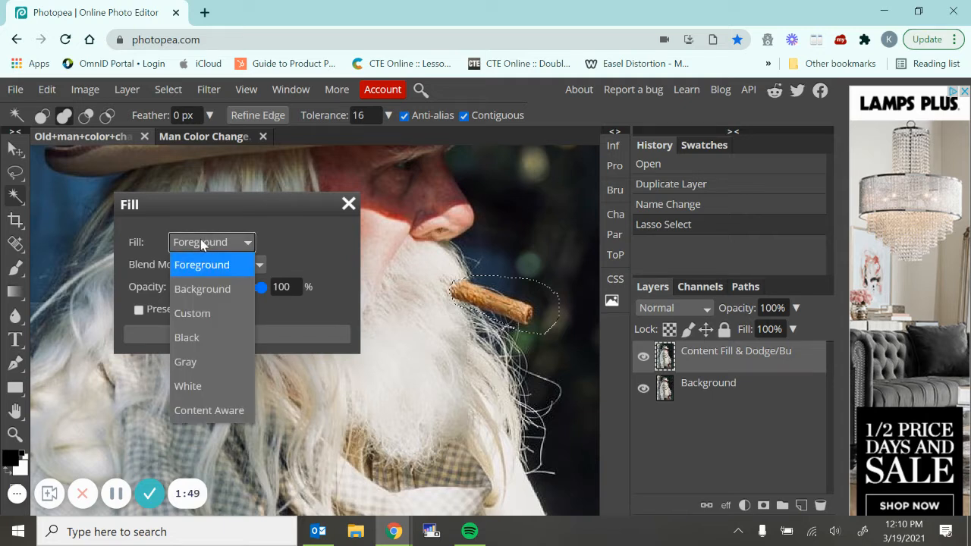
click(218, 410)
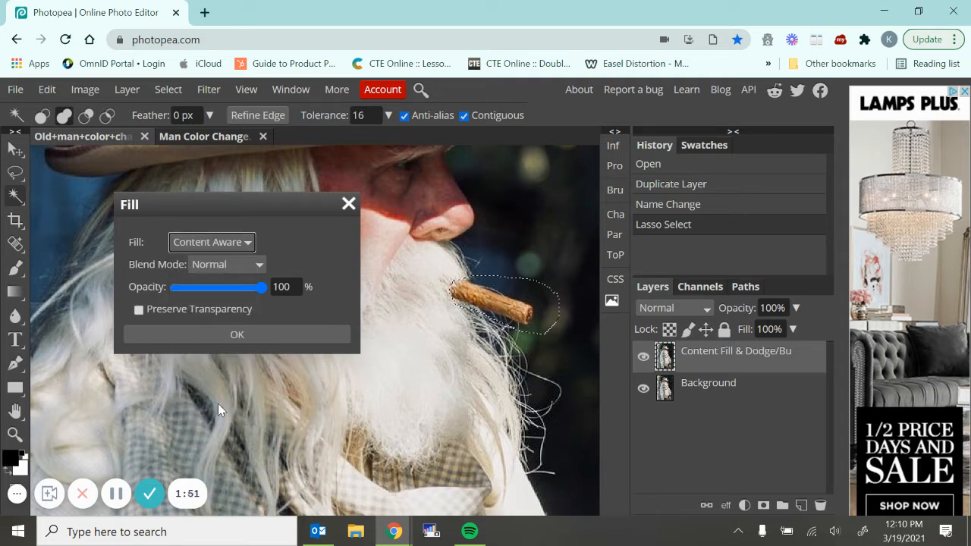
click(186, 337)
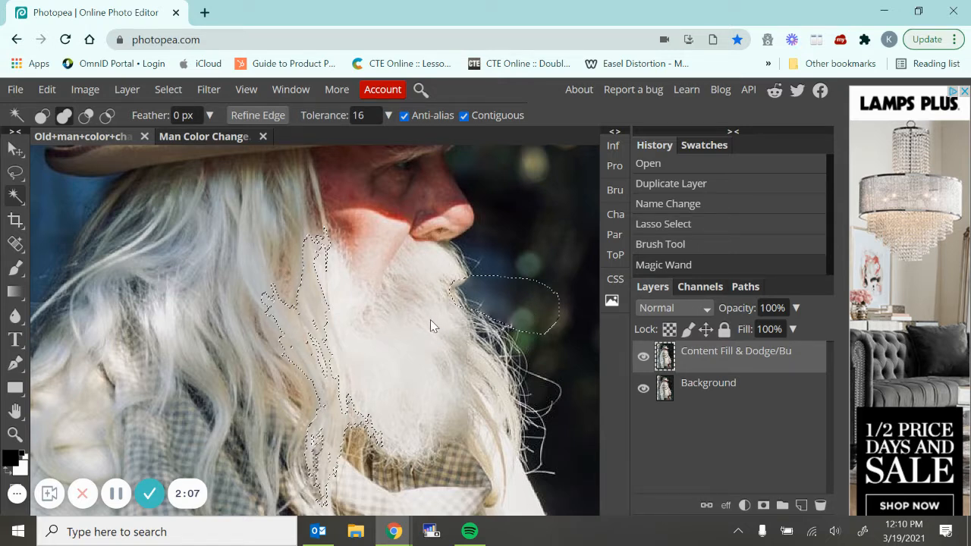
key(ctrl+d)
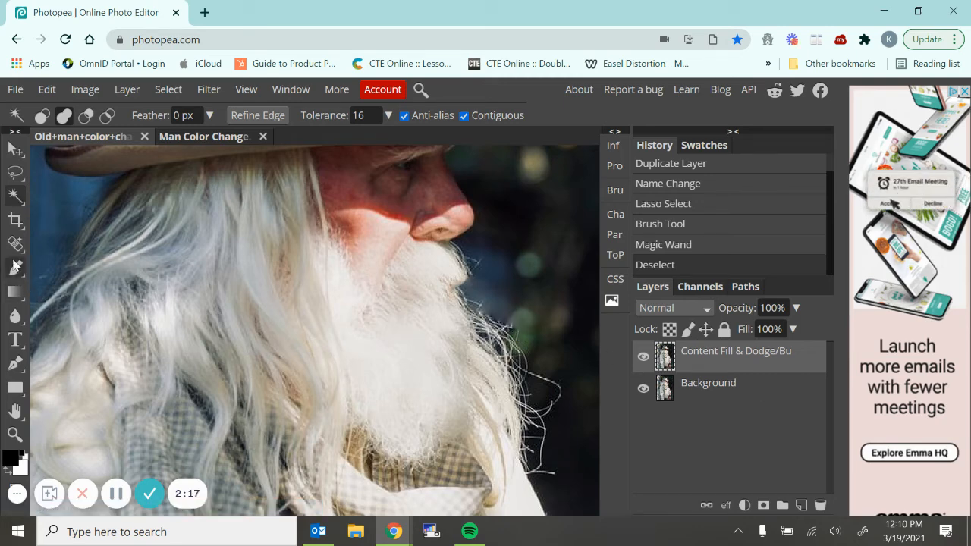
Set up the Clone tool with a soft 20 px brush at 14% hardness.
click(14, 247)
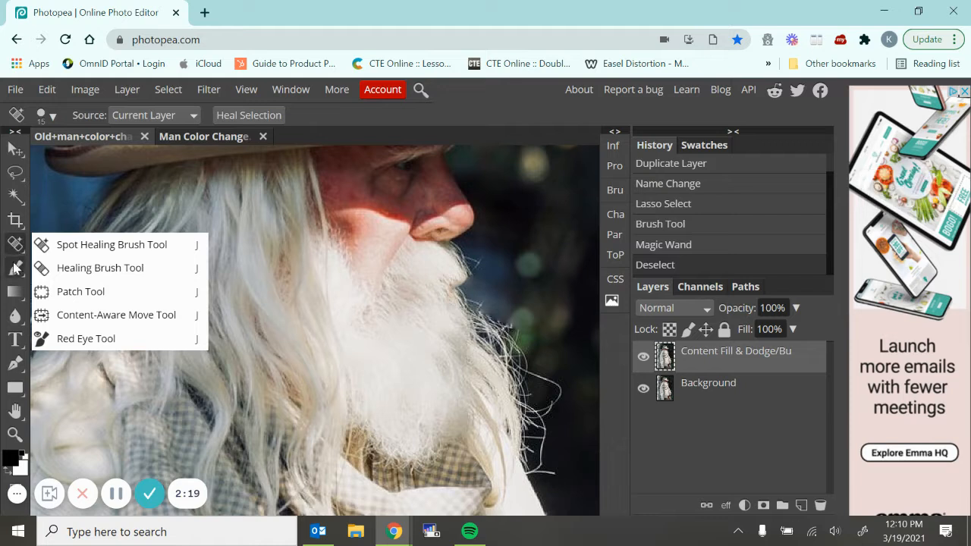
click(14, 270)
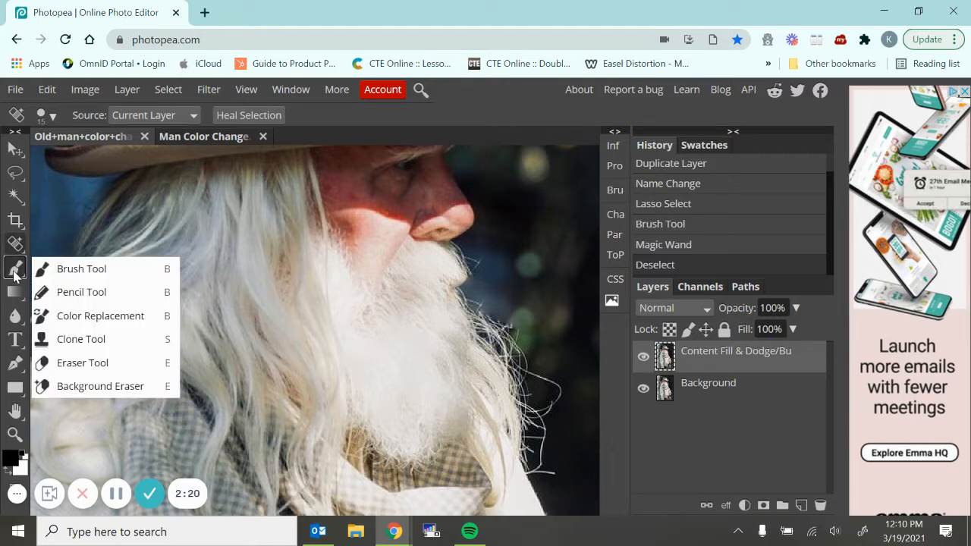
click(72, 339)
key(bracketright)
key(bracketright)
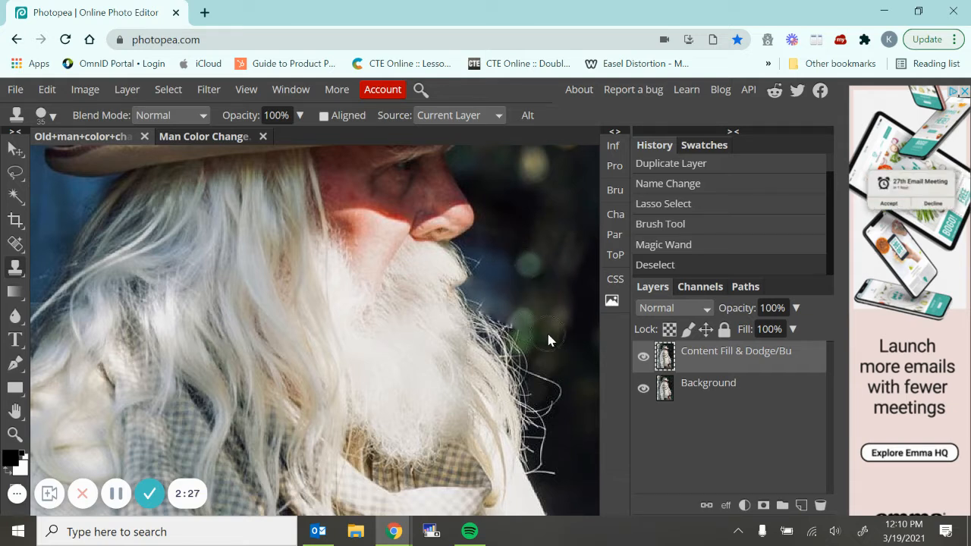
key(bracketleft)
click(45, 115)
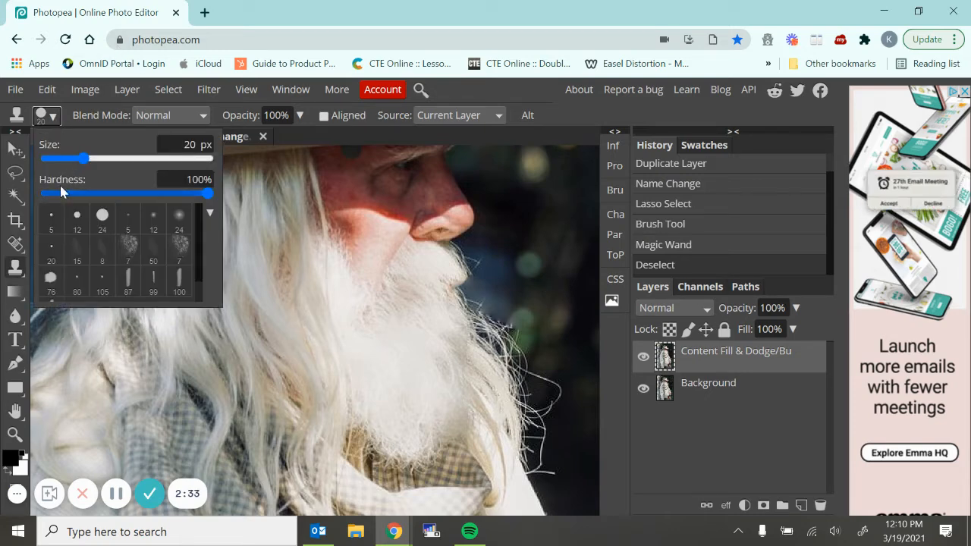
drag(63, 193, 69, 194)
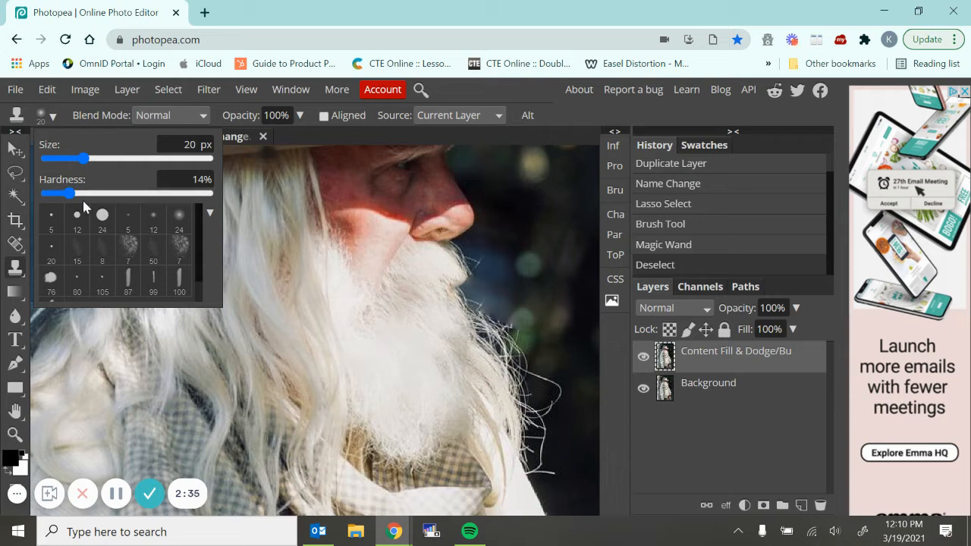
Clone dark background over the area in front of the man's face and beard with a soft 50 px brush.
click(545, 300)
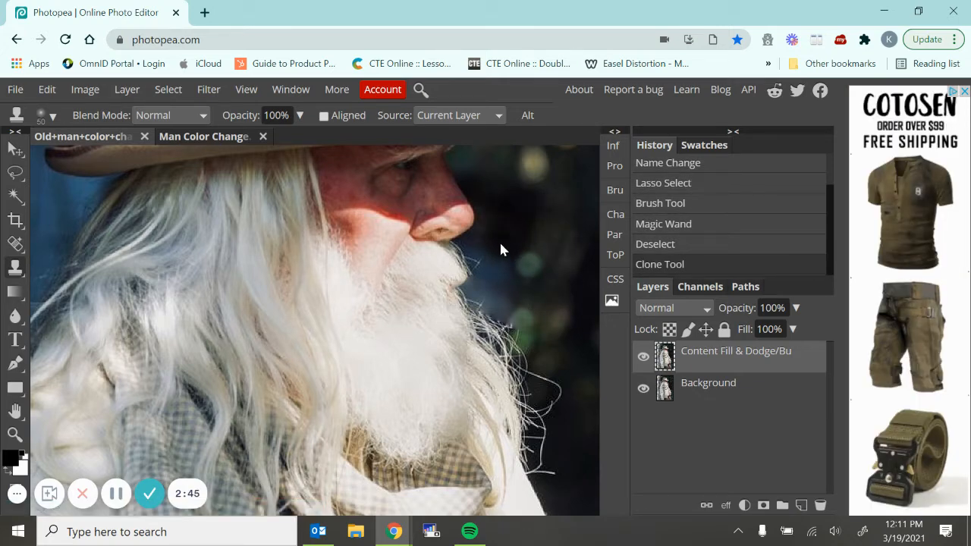
click(500, 244)
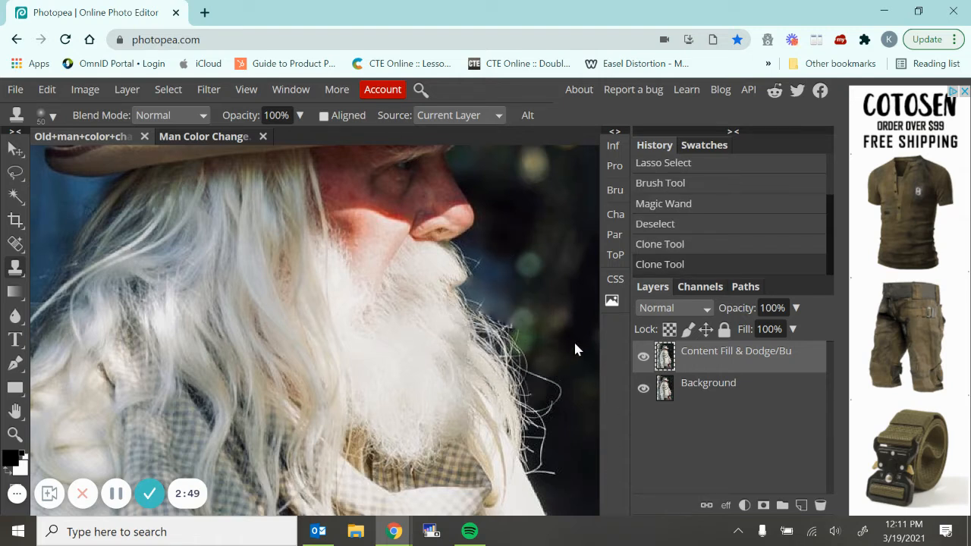
key(ctrl+minus)
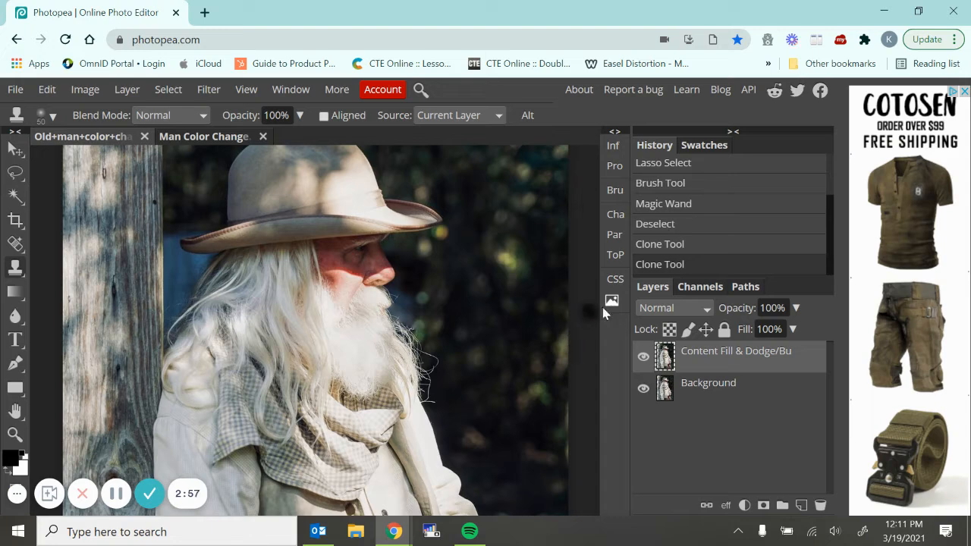
key(ctrl+plus)
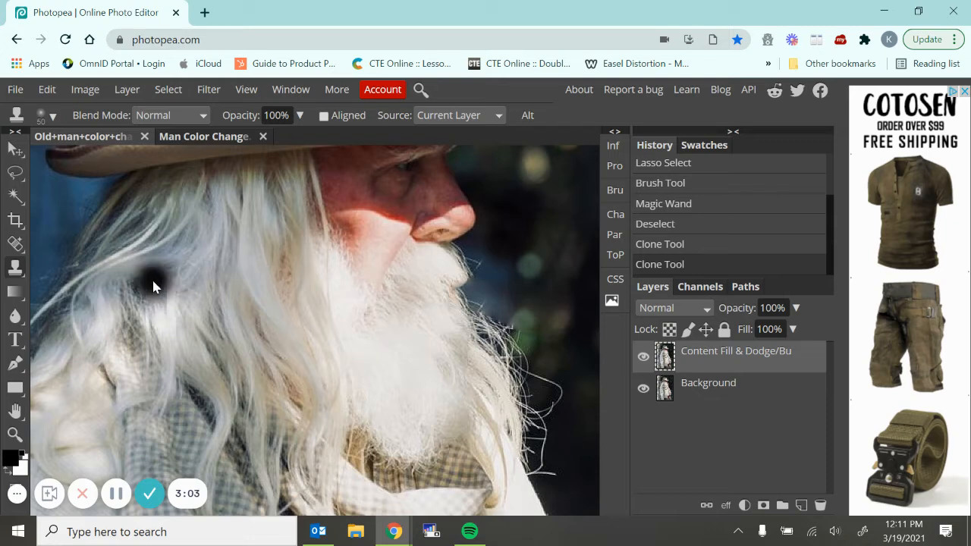
Switch from cloning to the Burn tool with the whole head and shoulders of the man in view.
key(ctrl+minus)
key(ctrl+minus)
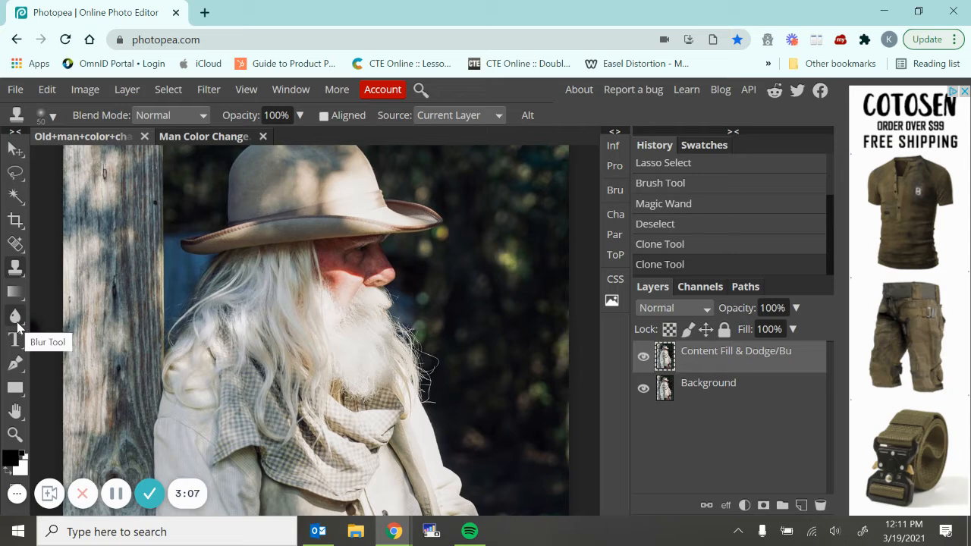
click(17, 413)
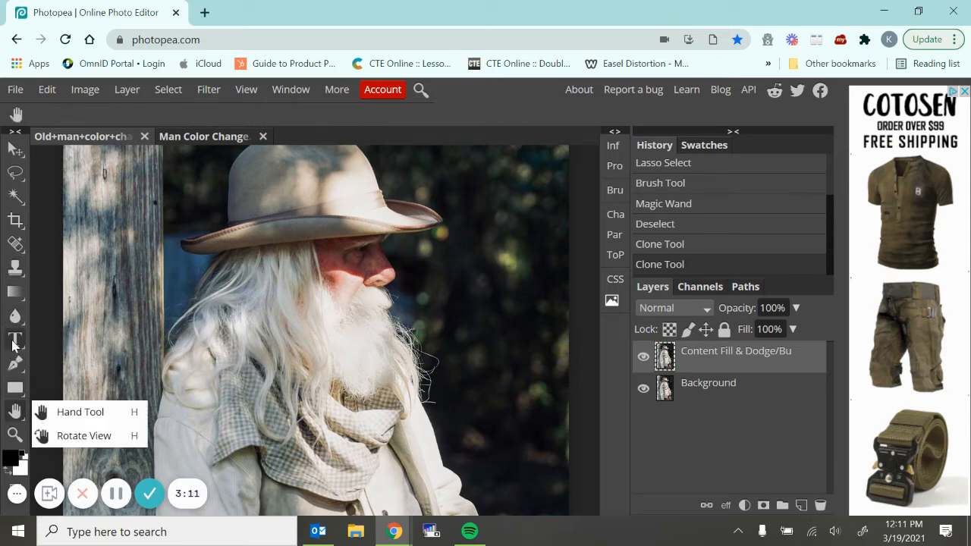
click(15, 316)
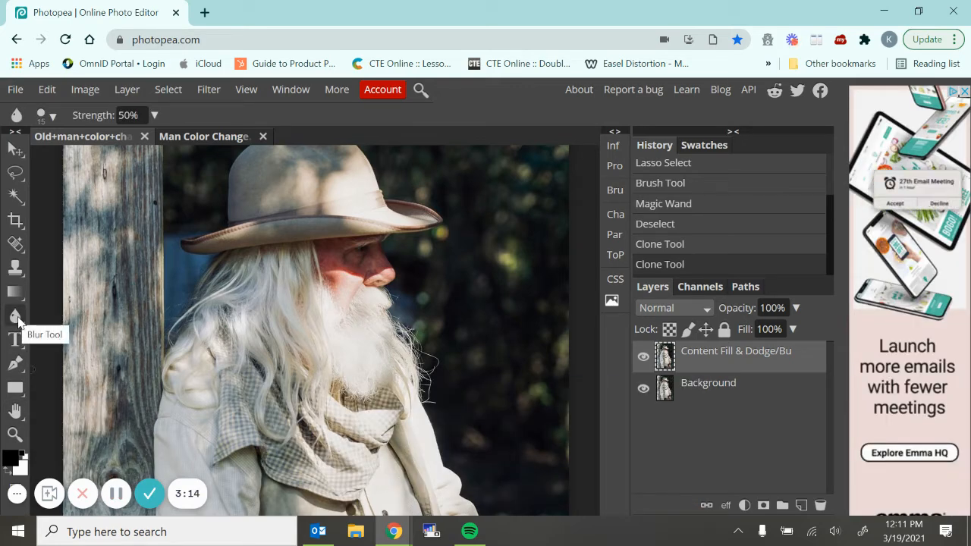
mouse_move(14, 317)
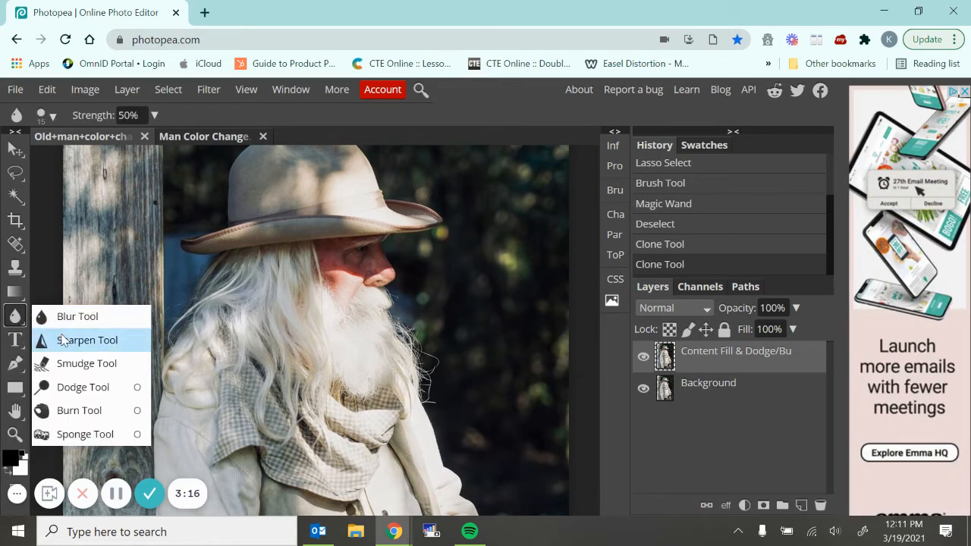
click(65, 411)
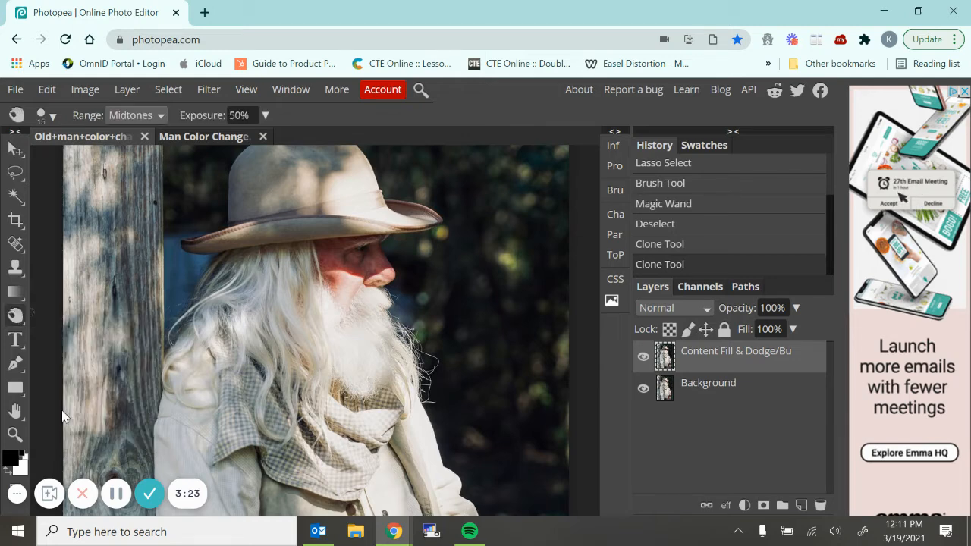
click(16, 318)
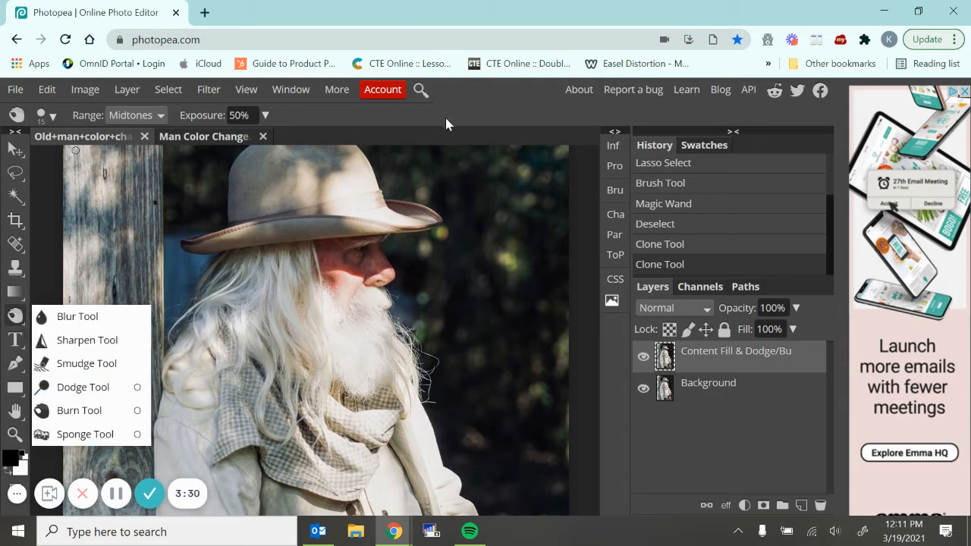
click(468, 99)
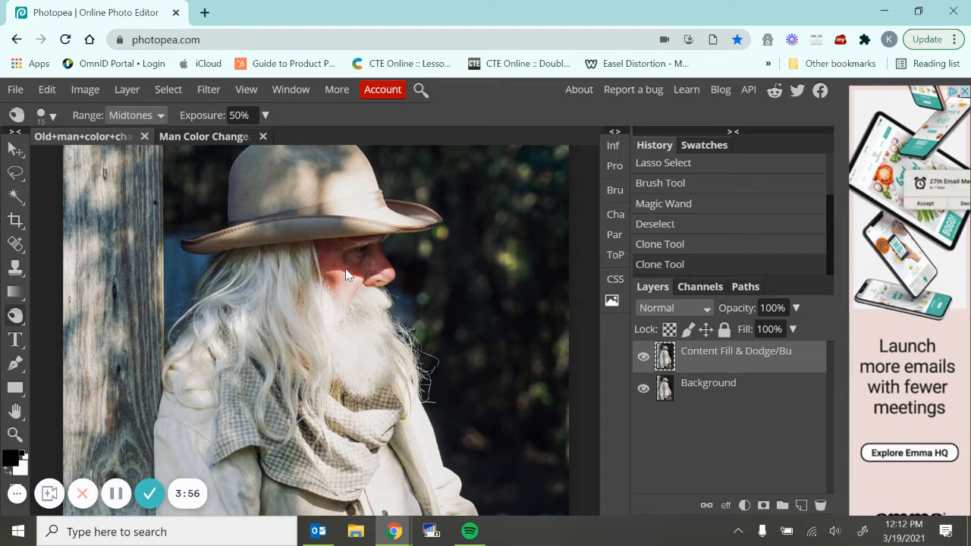
Set the Burn brush to a size of 45 px and a hardness of 42%.
key(bracketright)
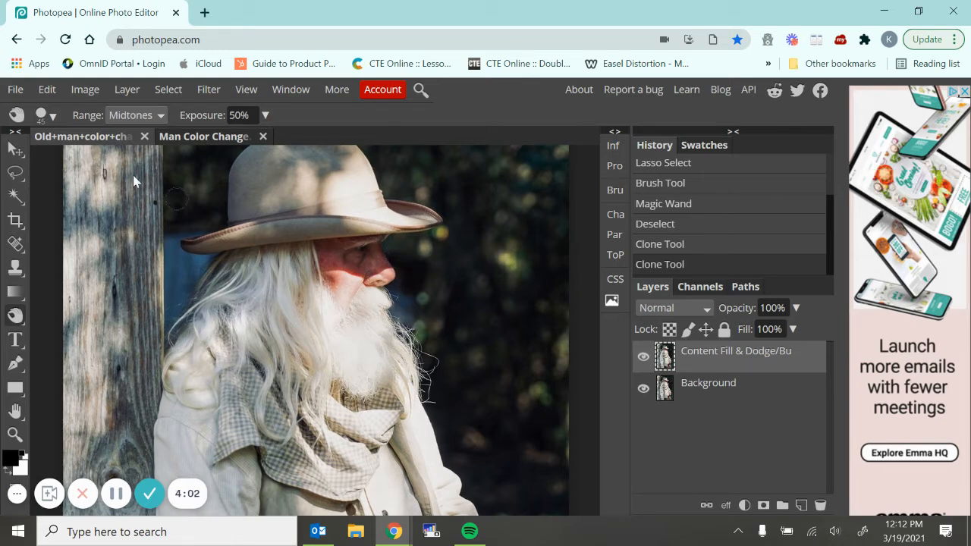
click(53, 117)
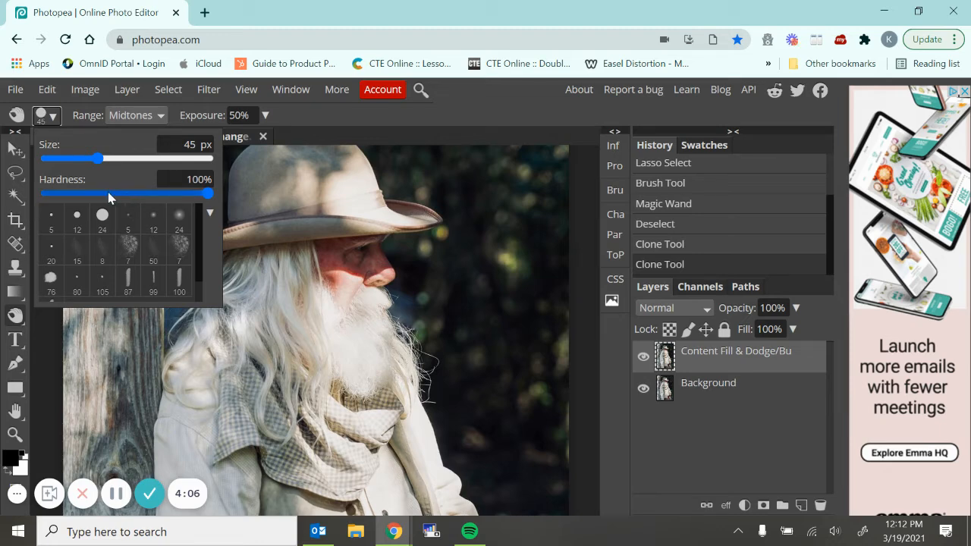
drag(109, 197, 116, 198)
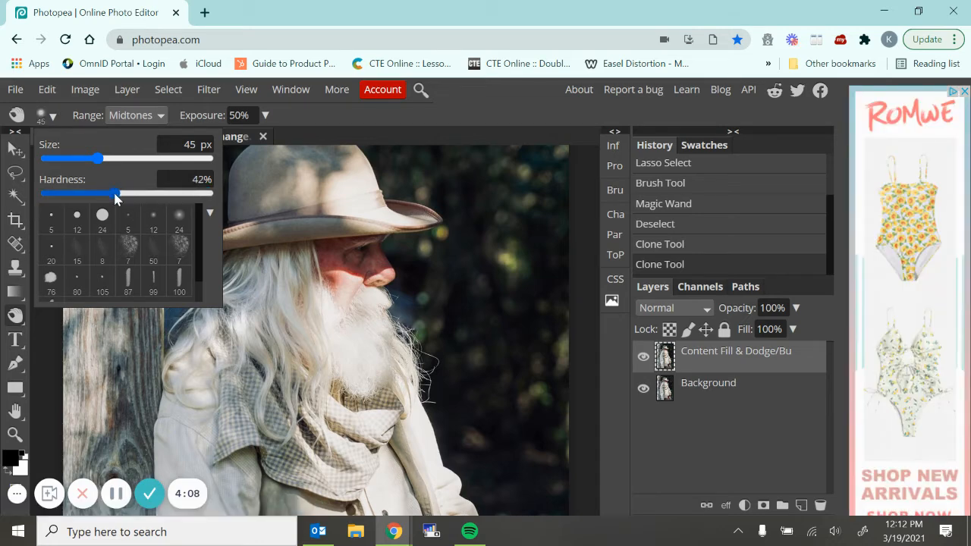
click(387, 114)
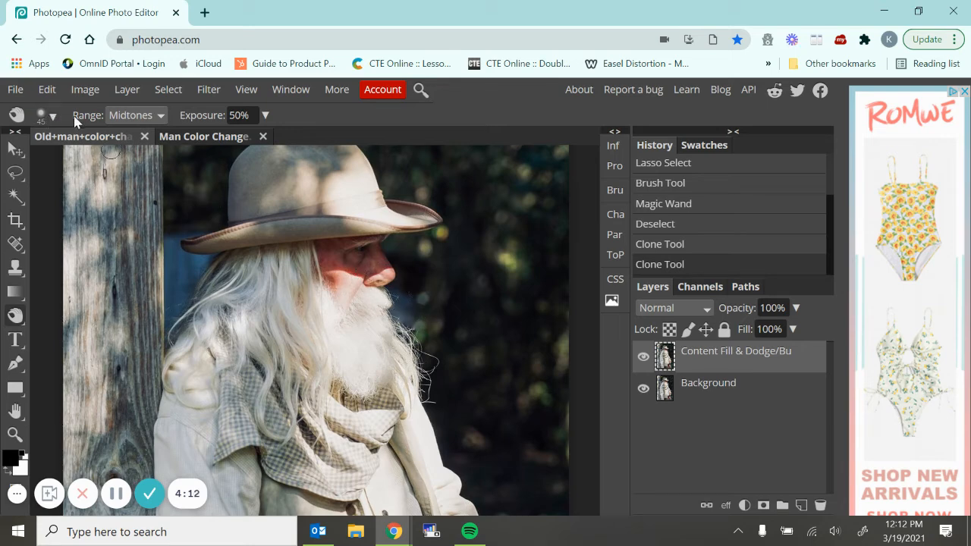
Review the Burn tool's tonal range options and examine the light and dark areas across the man's figure, face and beard.
click(163, 115)
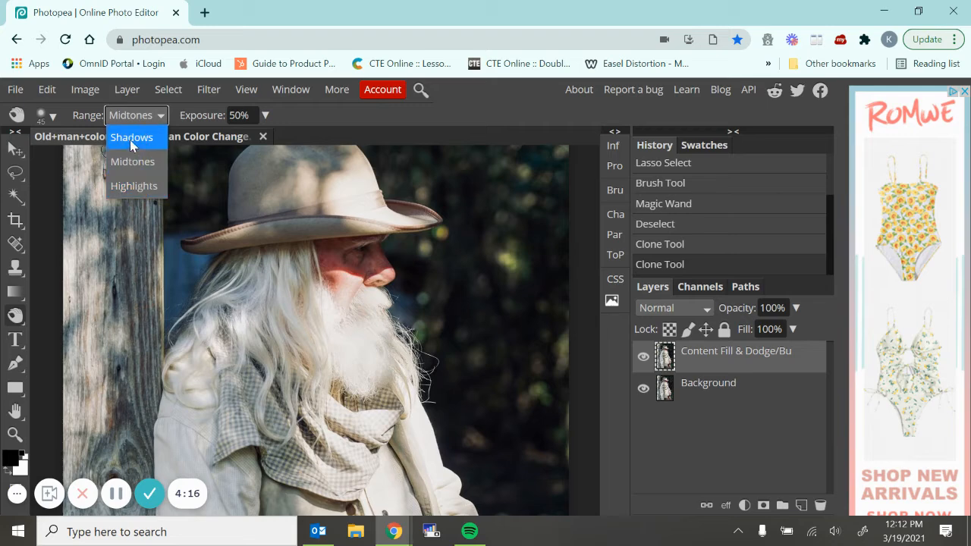
click(298, 115)
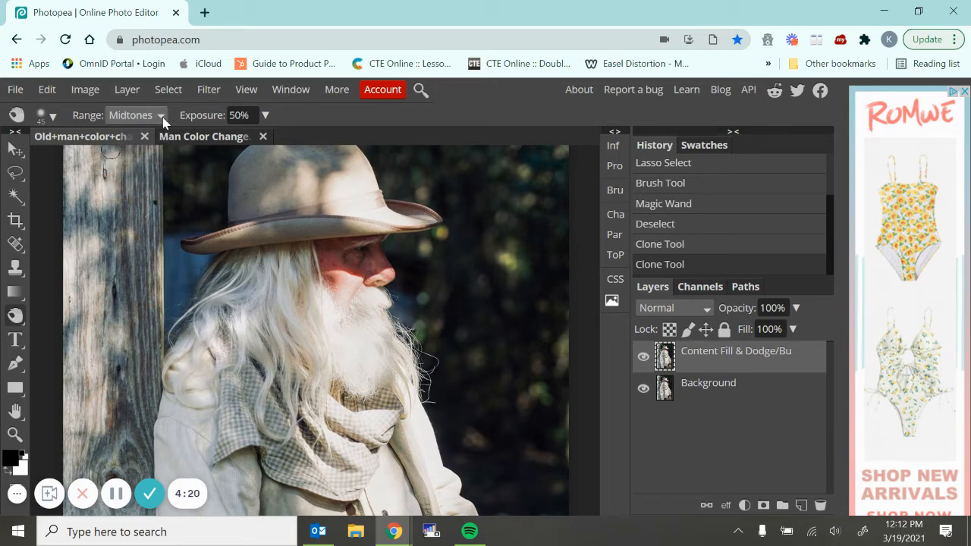
key(ctrl+minus)
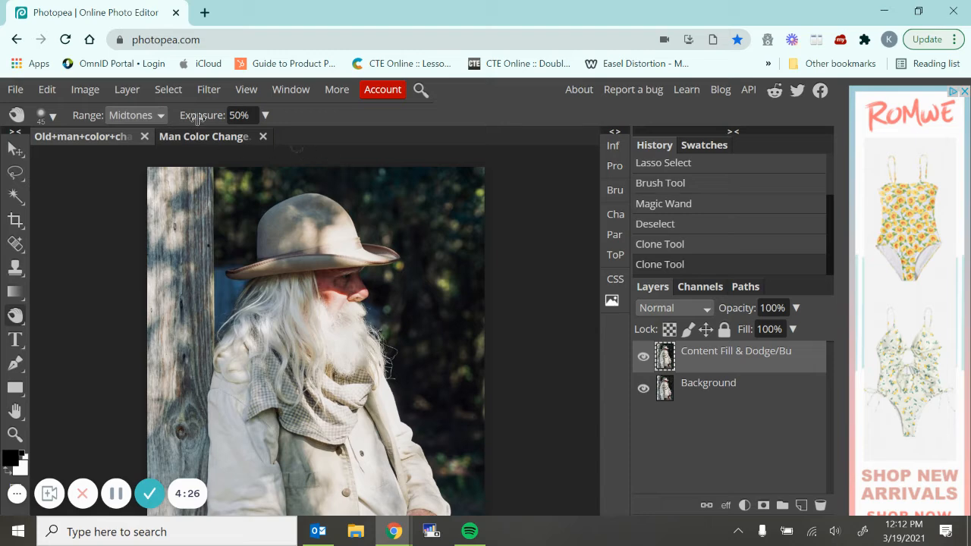
scroll(528, 286, down, 1)
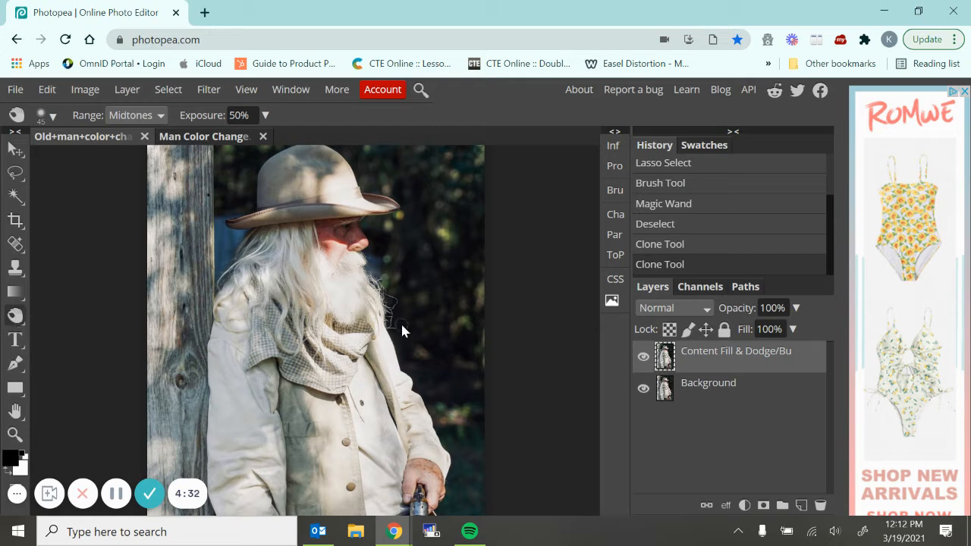
key(ctrl+minus)
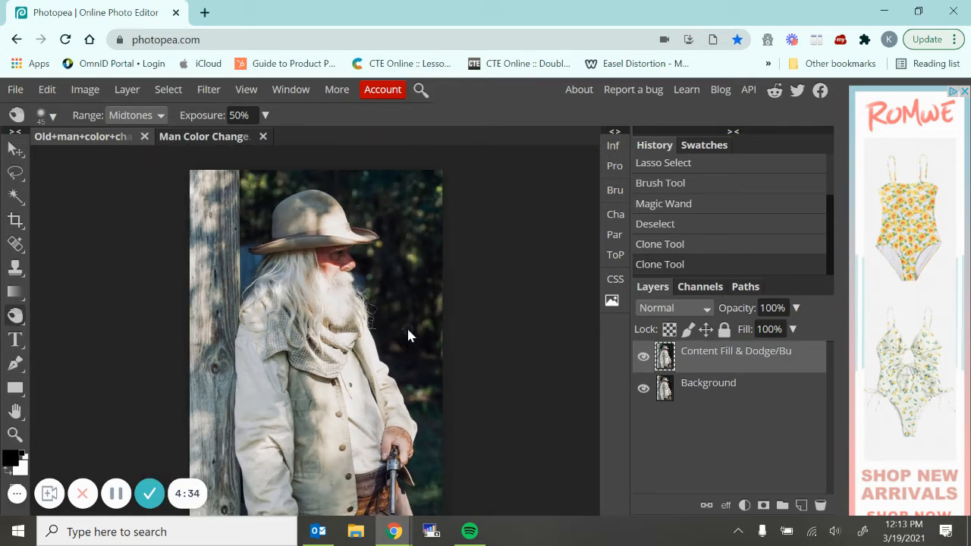
scroll(533, 352, down, 2)
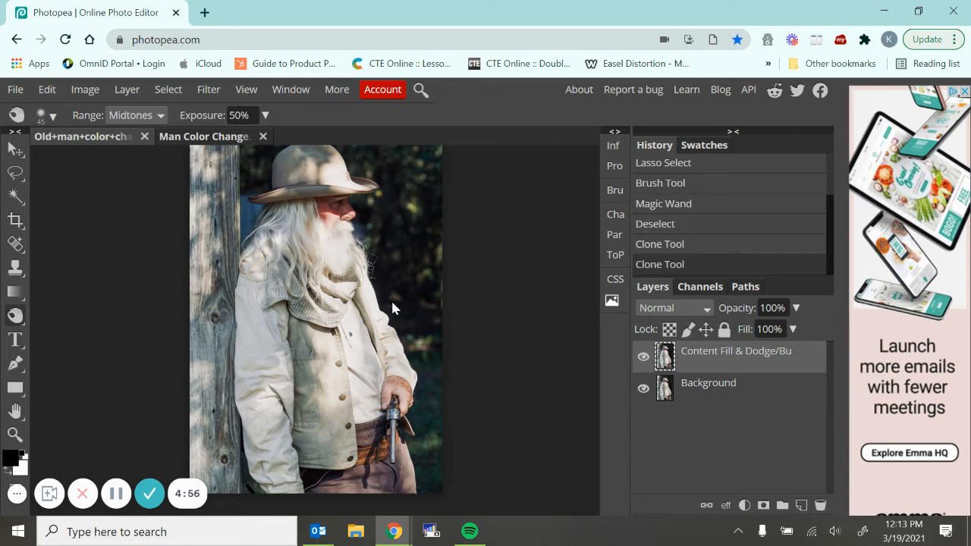
scroll(391, 298, up, 3)
scroll(448, 336, up, 3)
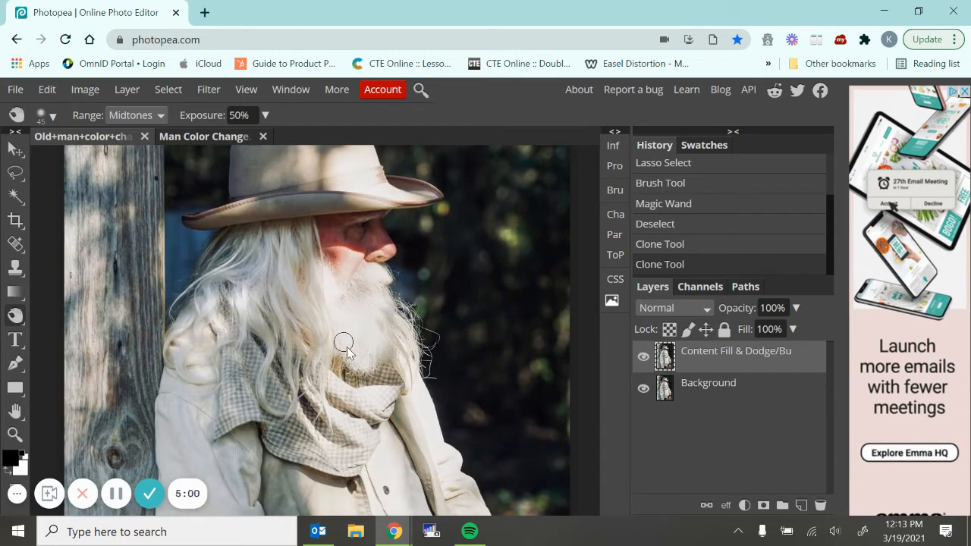
scroll(376, 285, up, 1)
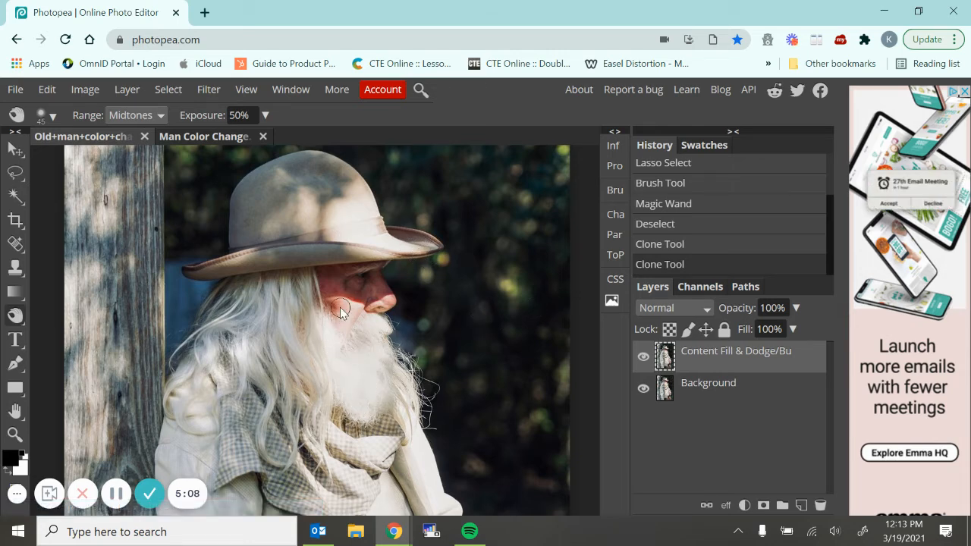
Set the Burn tool's range to Highlights and enlarge its brush to 80 px.
click(141, 118)
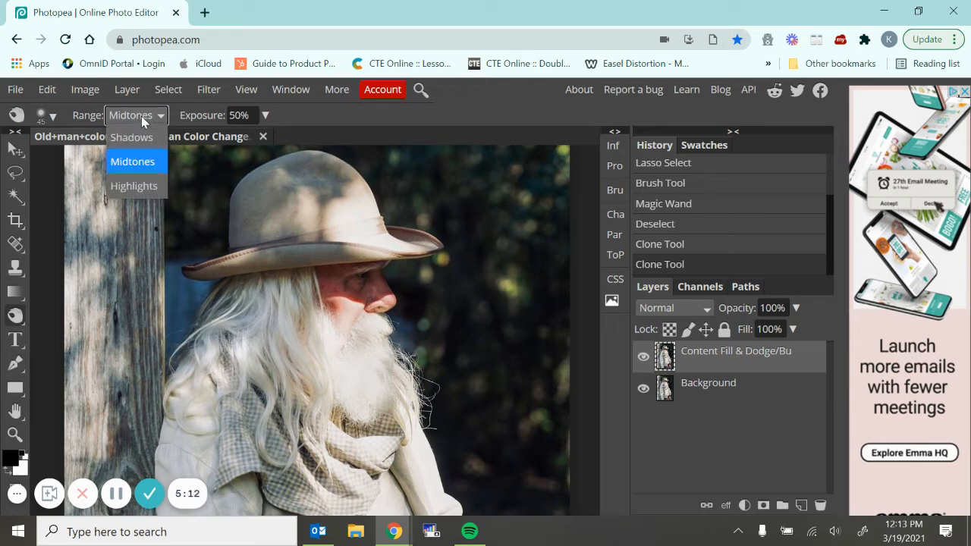
click(144, 191)
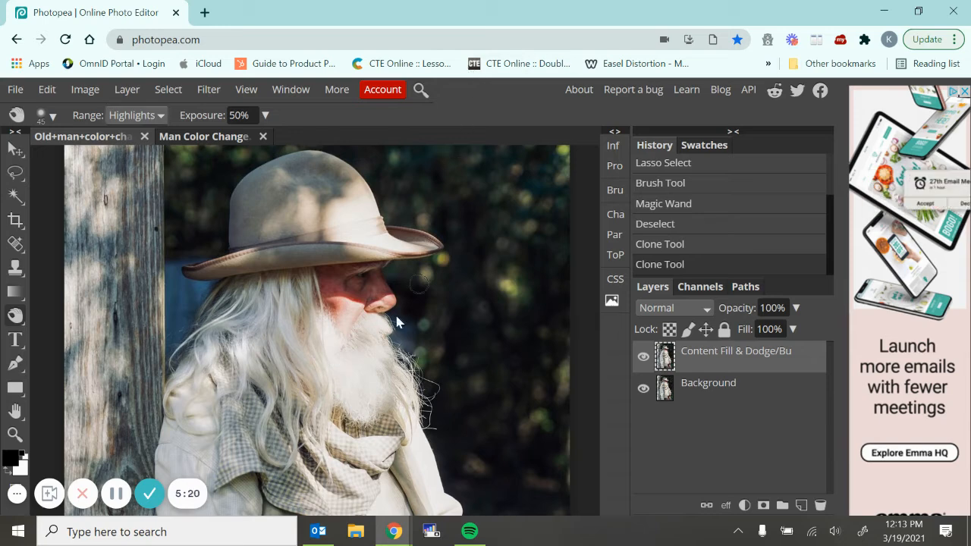
key(bracketright)
key(bracketright)
key(bracketright)
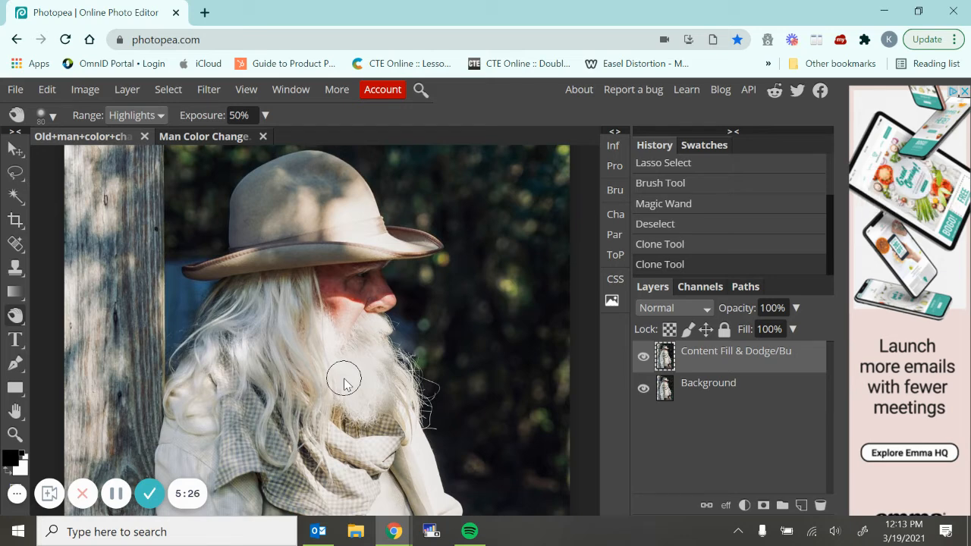
Try burning the beard's highlights at 50% and at 19% exposure, undoing each stroke.
drag(347, 357, 365, 423)
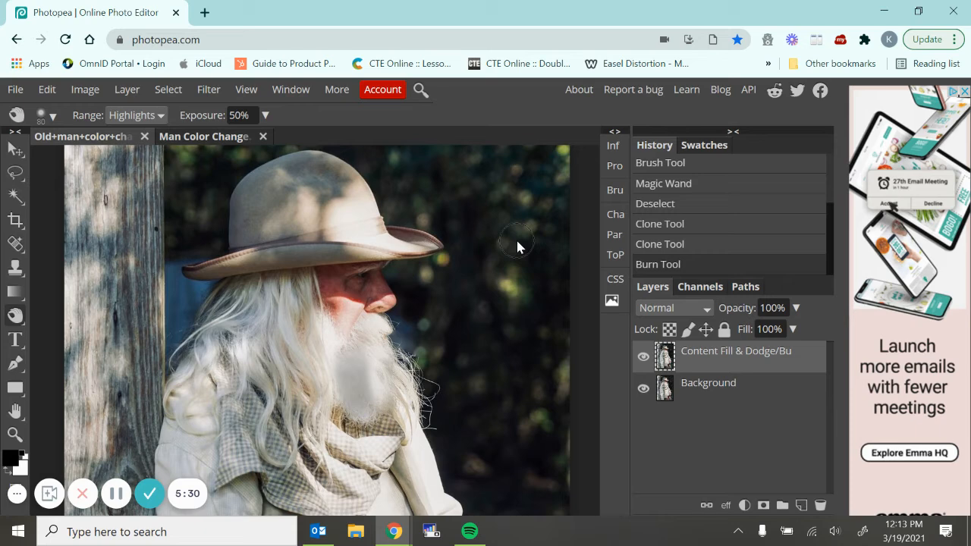
key(ctrl+z)
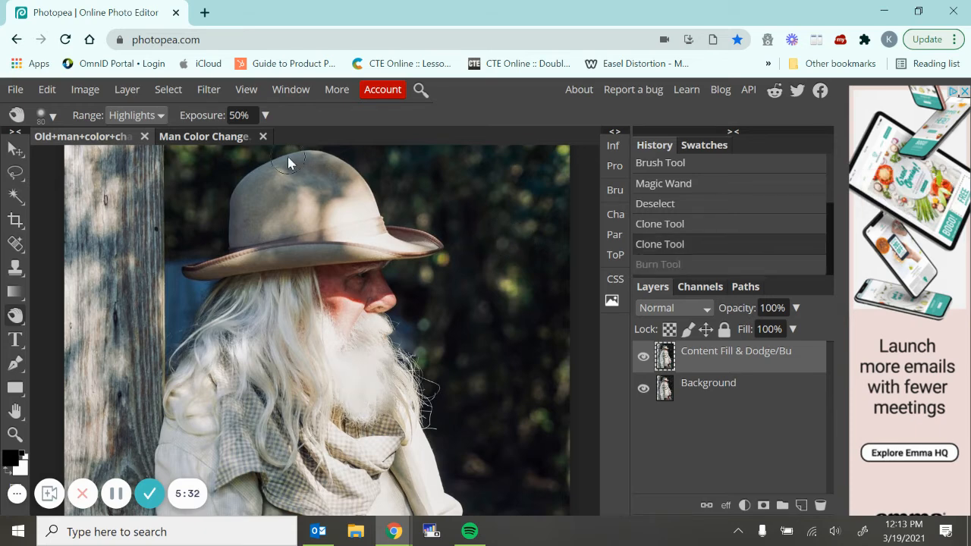
click(264, 115)
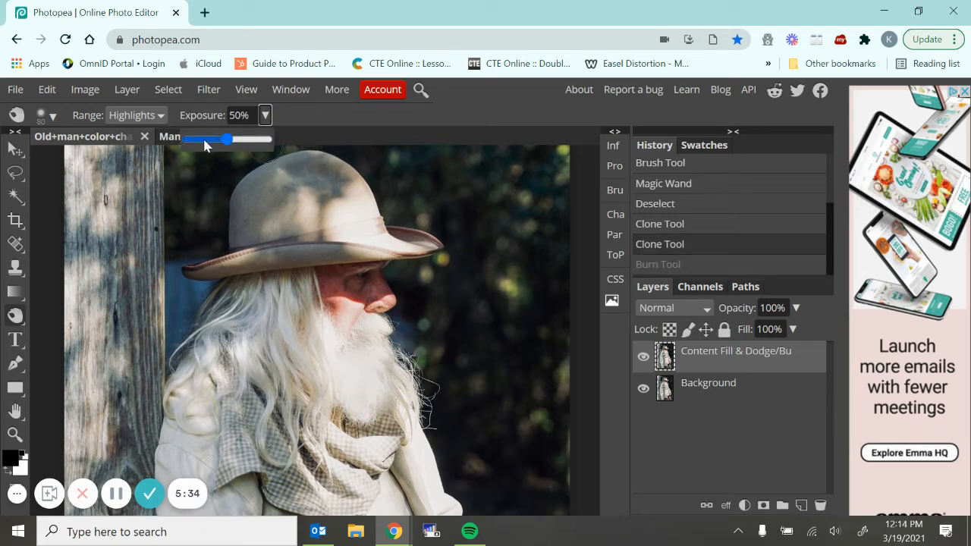
click(204, 141)
click(327, 343)
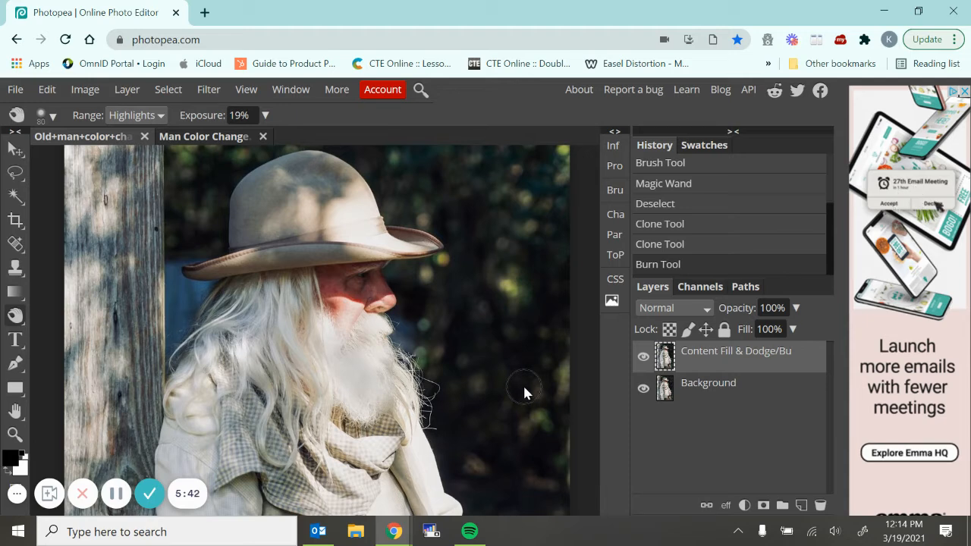
key(ctrl+z)
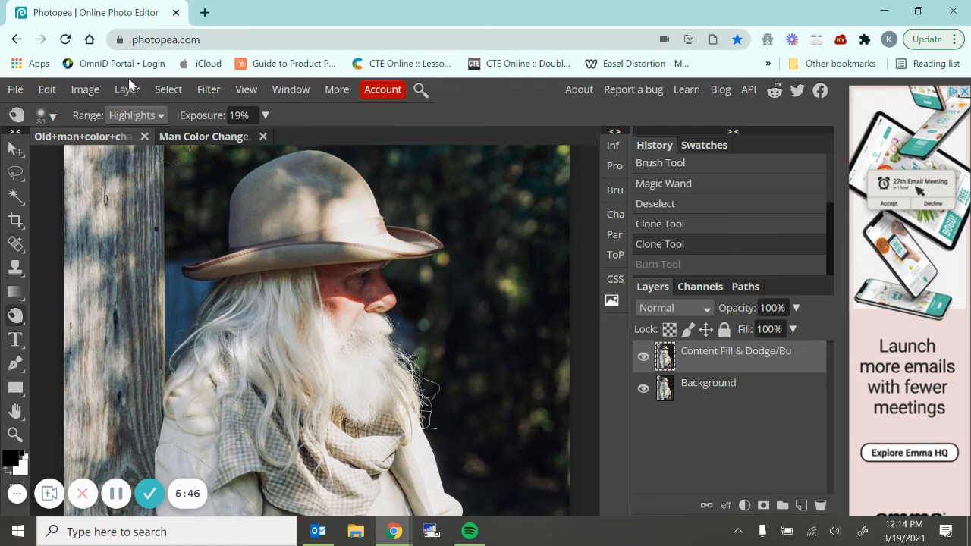
Set the Burn tool's range to Midtones and its exposure to 26%.
click(157, 116)
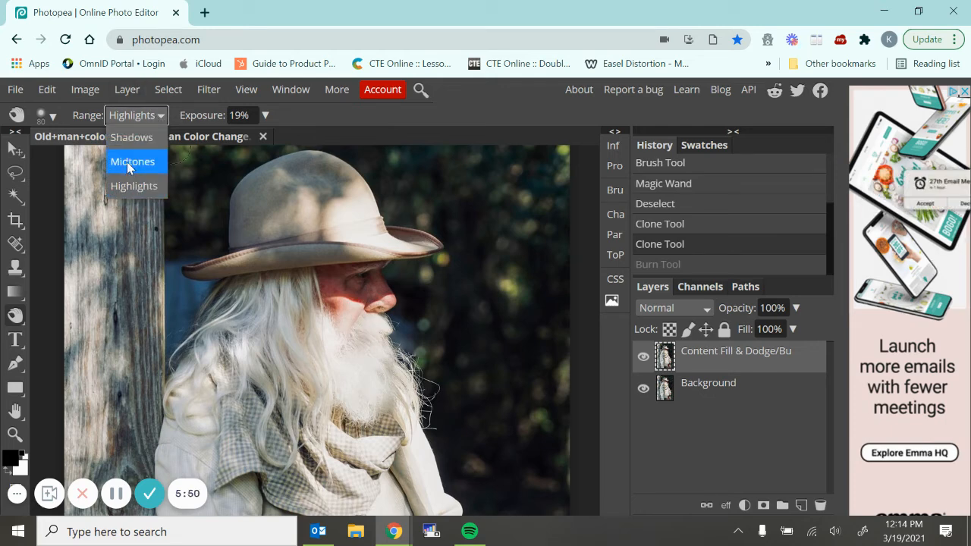
click(127, 162)
click(265, 116)
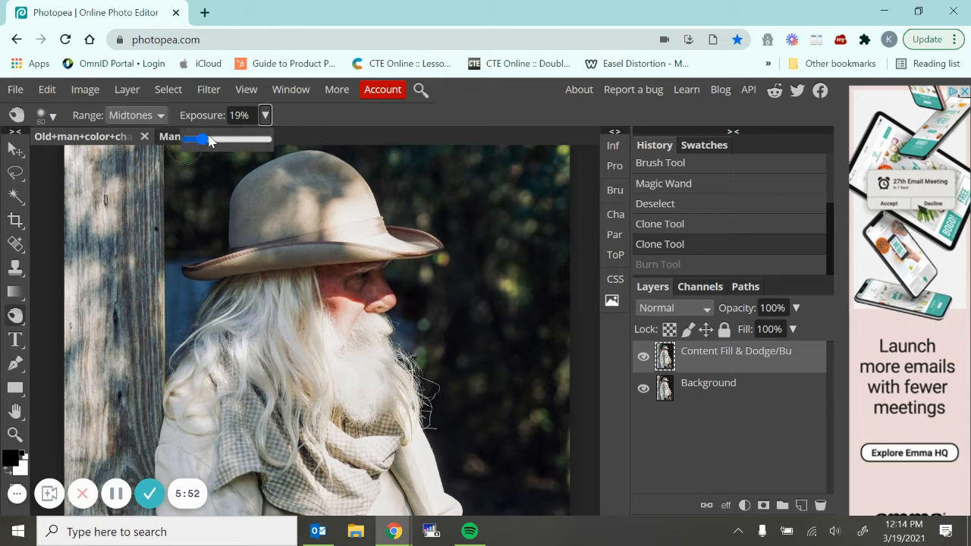
drag(209, 138, 208, 139)
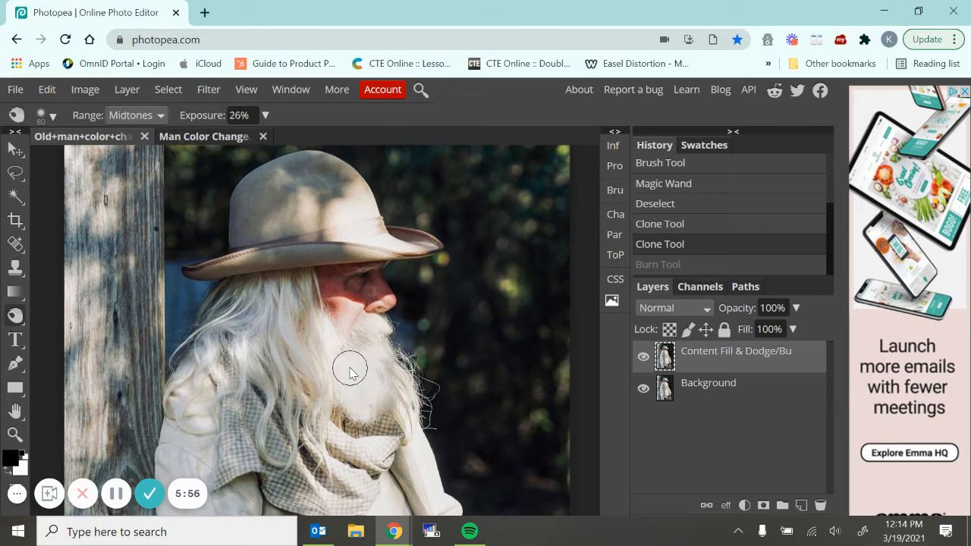
Try darkening the midtones of the white beard with three Burn strokes.
drag(371, 424, 370, 399)
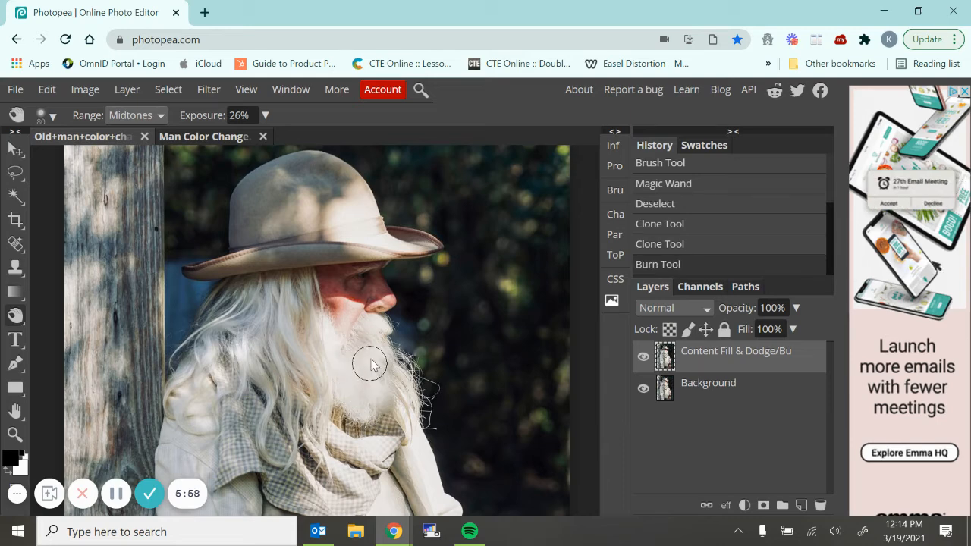
drag(369, 362, 365, 333)
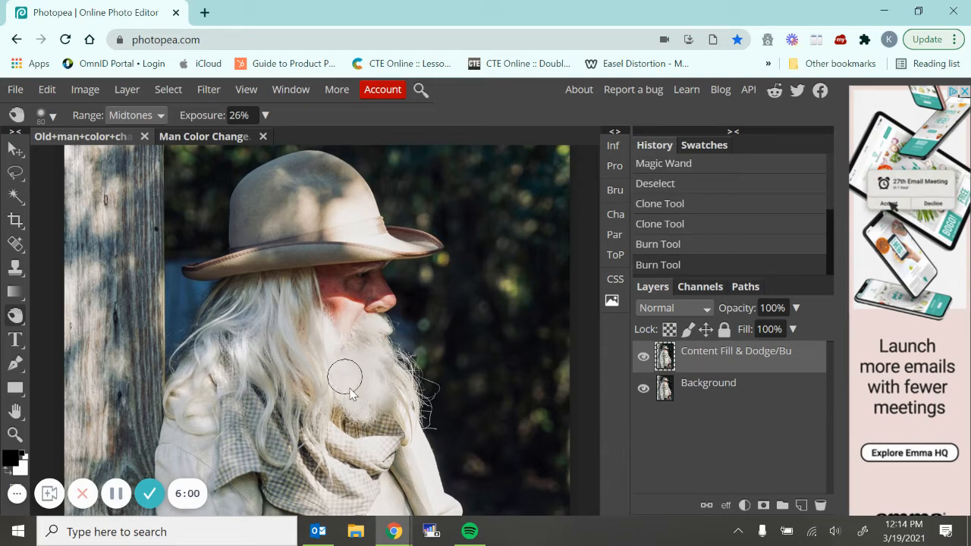
drag(342, 372, 360, 421)
key(ctrl+minus)
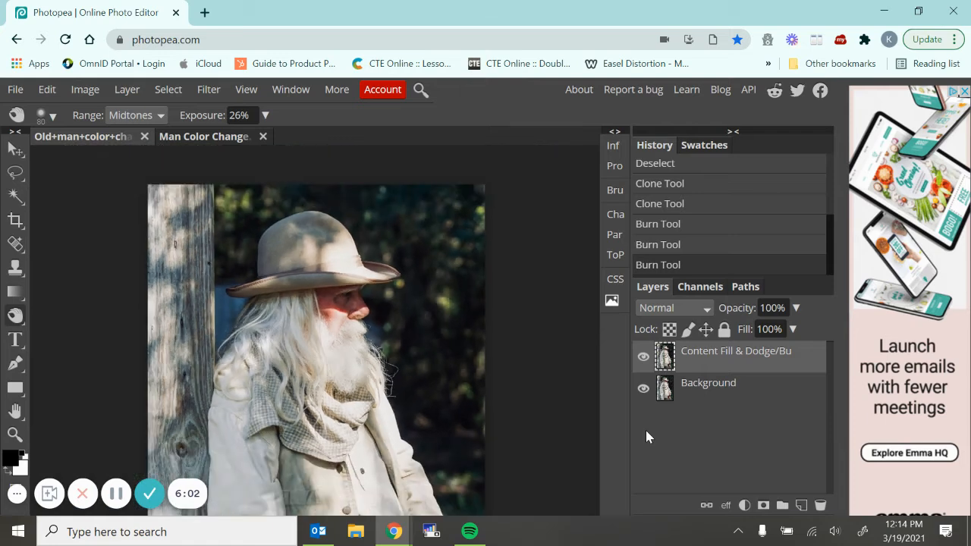
Step back through the history to the last Clone Tool state to remove the Burn strokes from the beard.
click(702, 246)
click(704, 229)
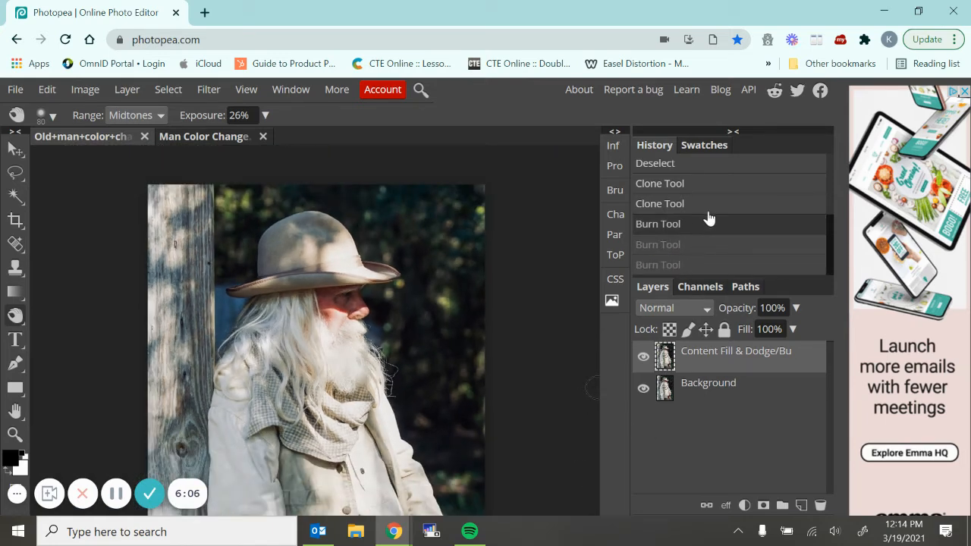
click(705, 207)
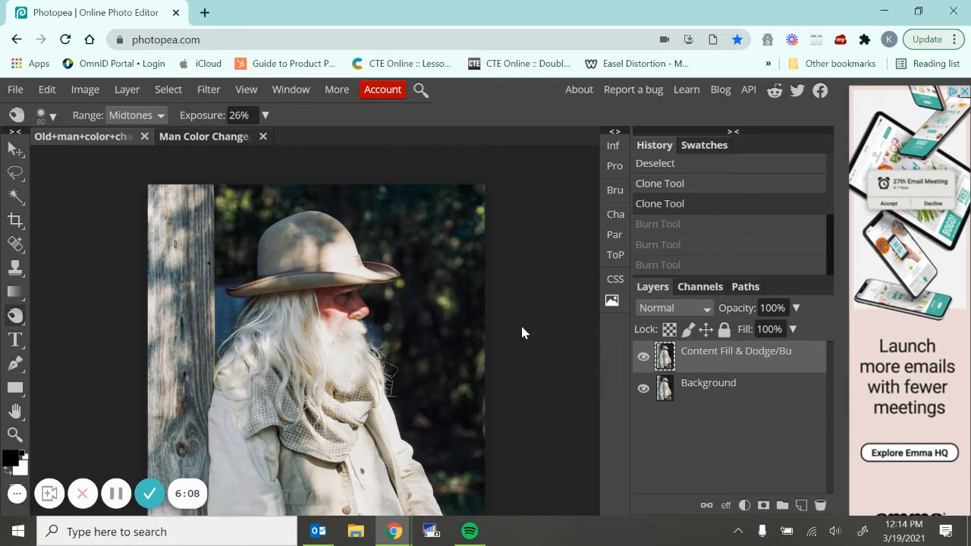
Burn the midtones of the white beard with repeated strokes at 16% exposure.
key(ctrl+plus)
key(ctrl+plus)
key(ctrl+plus)
key(ctrl+plus)
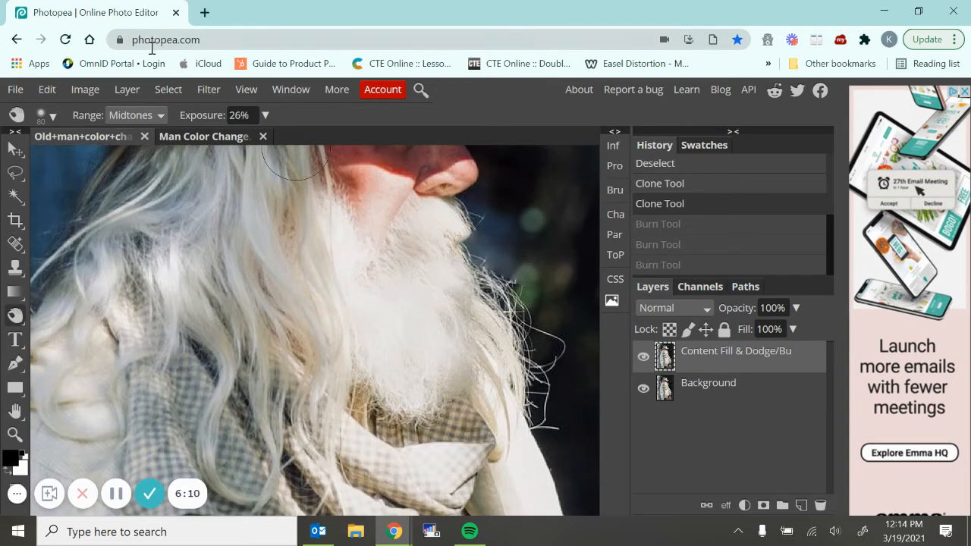
click(265, 116)
drag(207, 140, 196, 140)
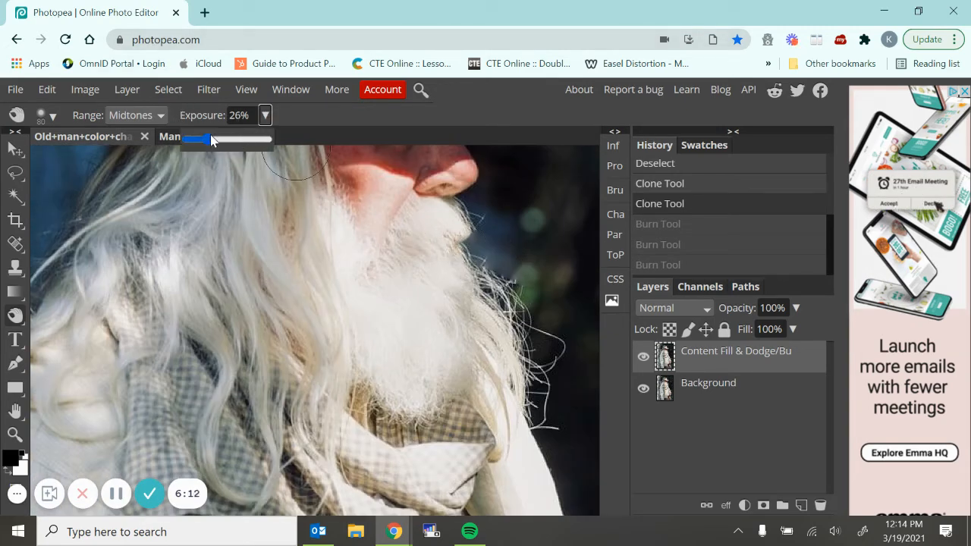
click(422, 244)
click(430, 232)
click(412, 347)
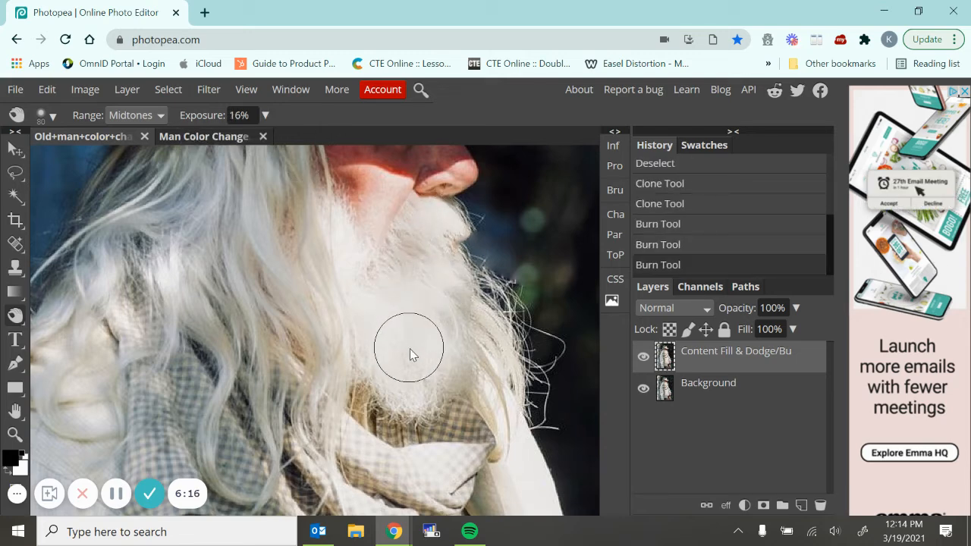
click(379, 331)
click(349, 265)
click(323, 232)
drag(323, 232, 533, 513)
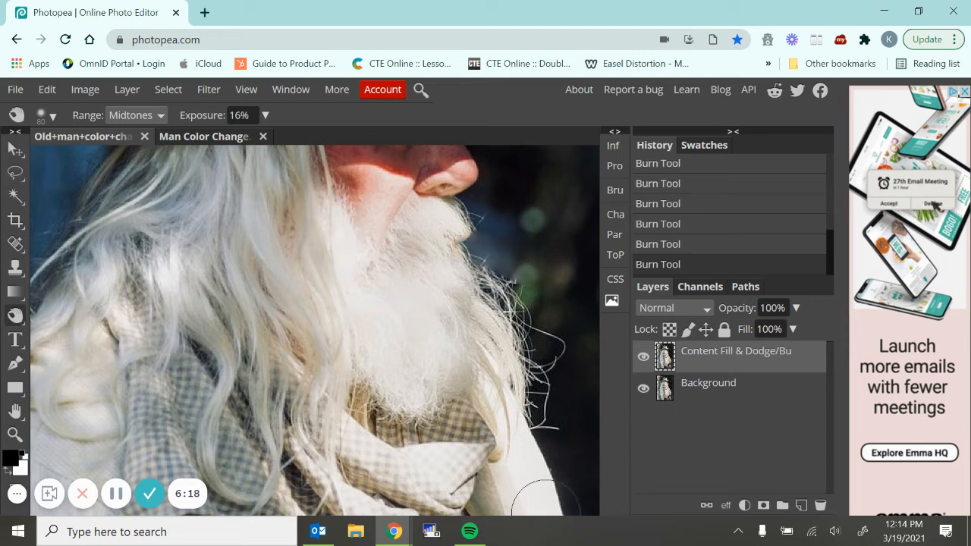
mouse_move(361, 216)
mouse_down()
mouse_move(393, 364)
mouse_move(429, 417)
mouse_move(527, 425)
mouse_up()
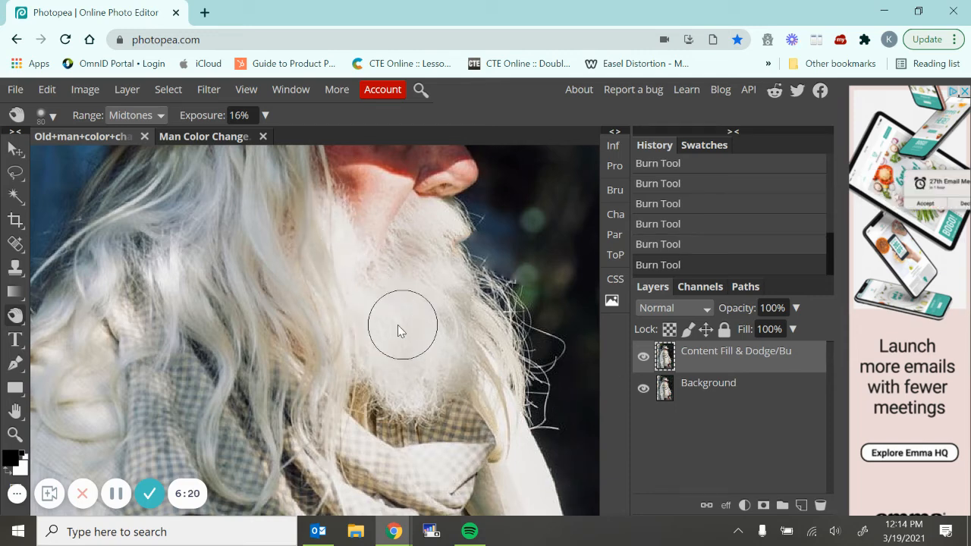
drag(341, 238, 432, 356)
Toggle the visibility of the Content Fill & Dodge/Burn layer to compare the retouched photo with the original.
scroll(432, 360, down, 5)
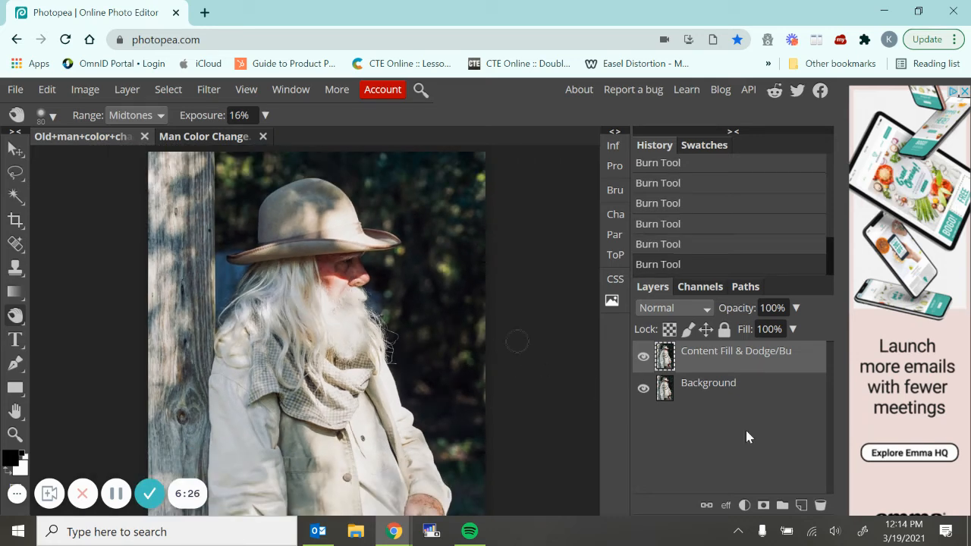
click(642, 357)
click(643, 360)
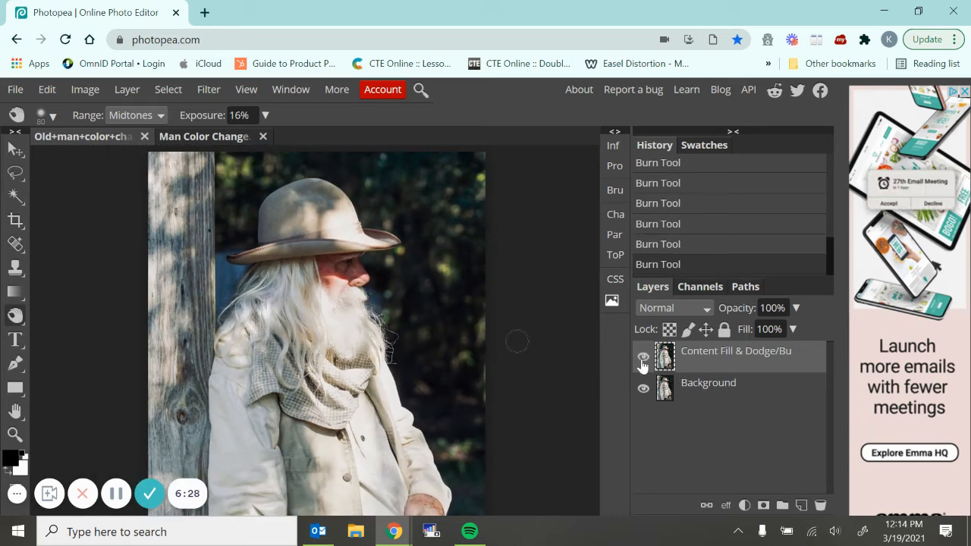
click(642, 360)
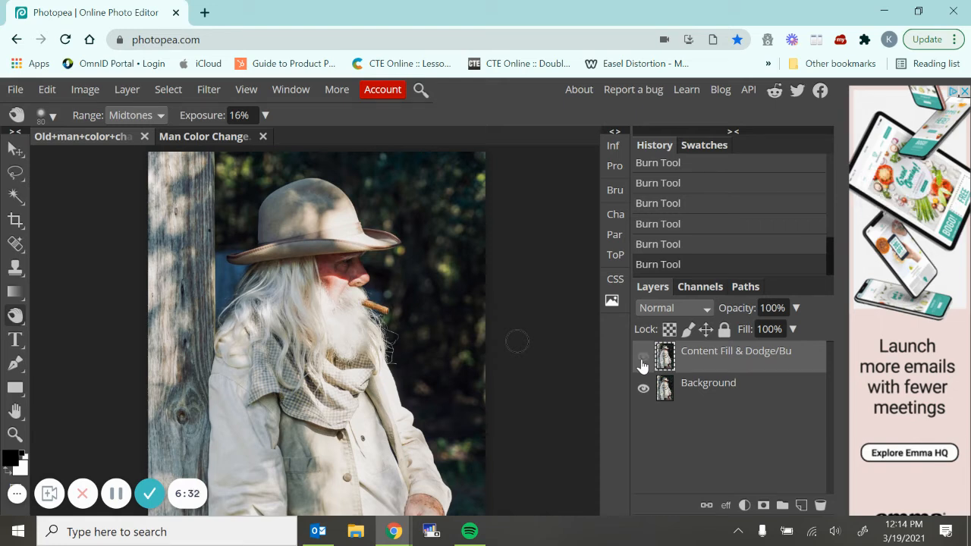
click(642, 359)
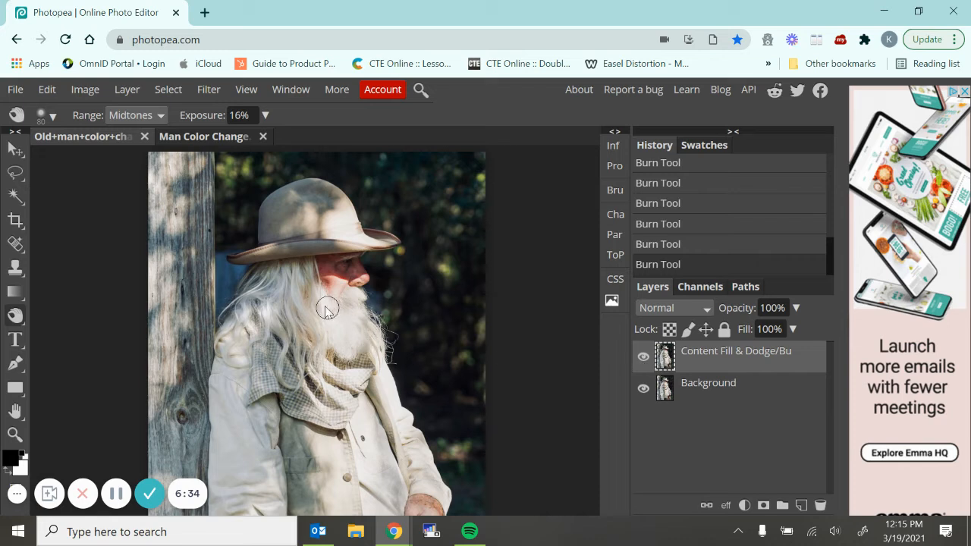
Burn the midtones of the hat's bright areas, reducing the brush size to 50 and raising the exposure to 32%.
mouse_move(338, 201)
mouse_down()
mouse_move(349, 230)
mouse_move(333, 229)
mouse_move(360, 241)
mouse_up()
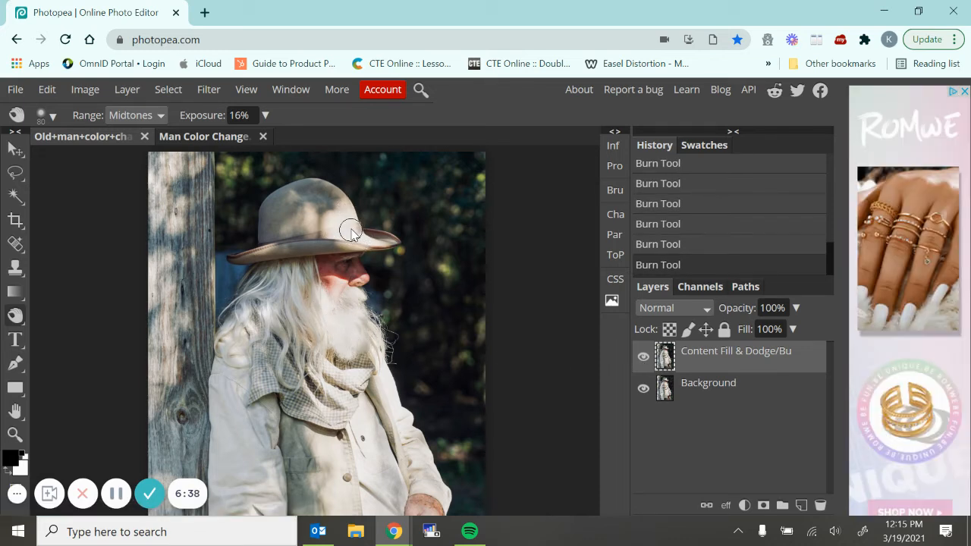
key(bracketleft)
key(bracketleft)
key(bracketleft)
drag(265, 115, 228, 142)
mouse_move(324, 240)
mouse_down()
mouse_move(356, 229)
mouse_move(330, 233)
mouse_move(398, 256)
mouse_move(363, 241)
mouse_move(335, 226)
mouse_up()
click(351, 216)
scroll(370, 431, down, 3)
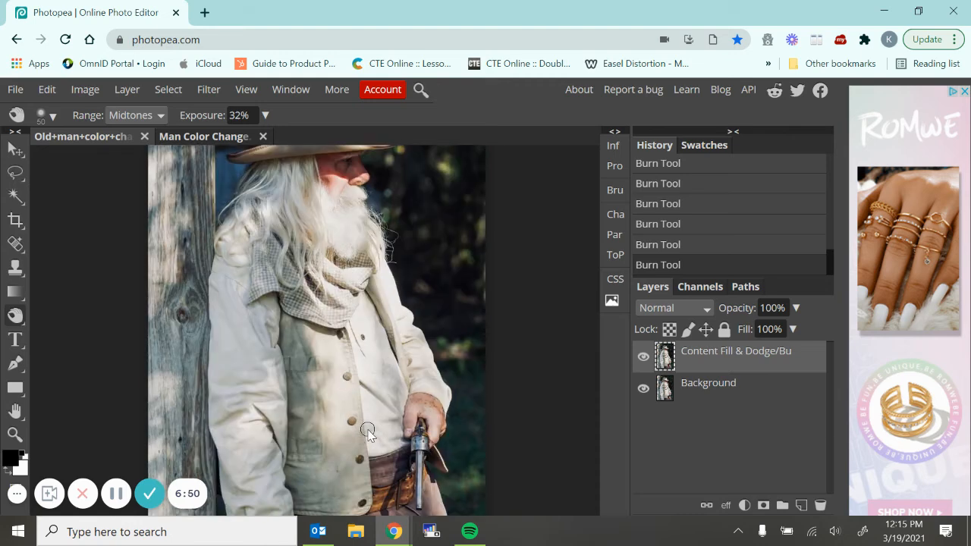
scroll(367, 432, up, 3)
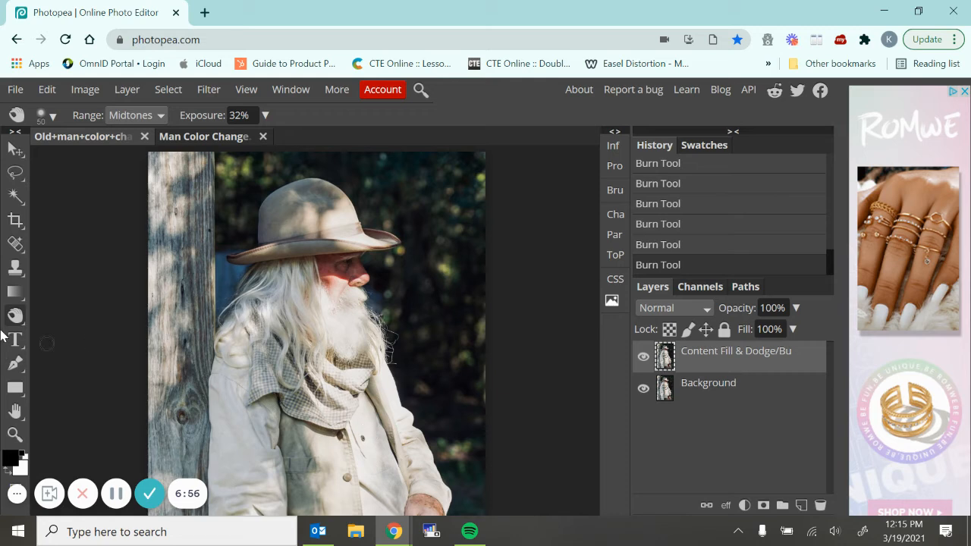
Set the Burn tool's range to Shadows and enlarge its brush to 500 for the dark background trees.
click(165, 122)
click(133, 134)
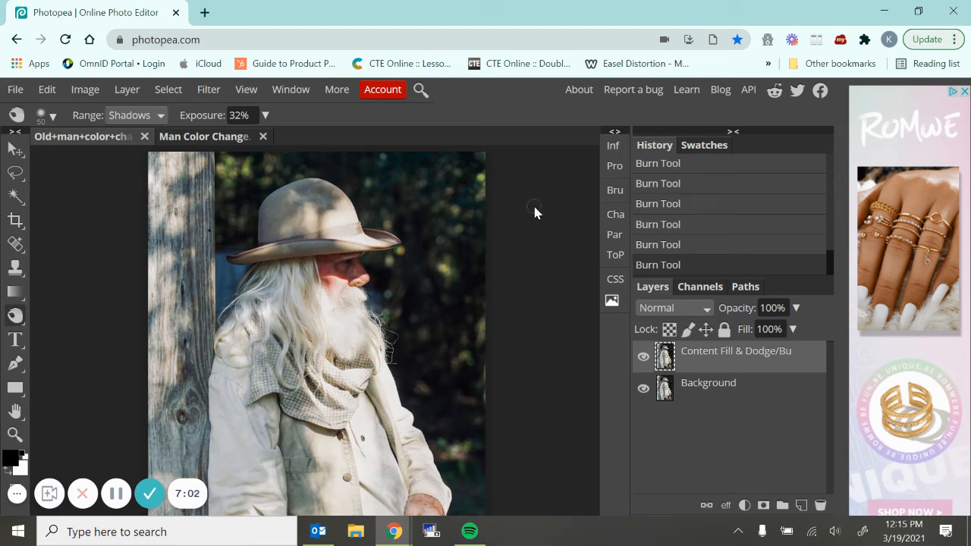
key(ctrl+minus)
key(ctrl+minus)
key(ctrl+plus)
key(ctrl+plus)
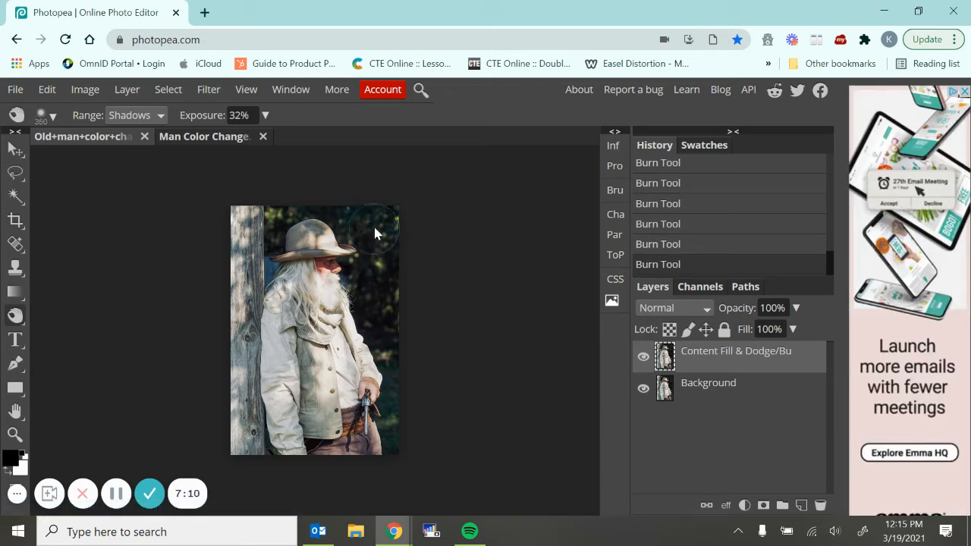
key(bracketright)
key(bracketright)
key(bracketright)
key(bracketright)
key(bracketright)
key(bracketright)
key(bracketright)
key(bracketright)
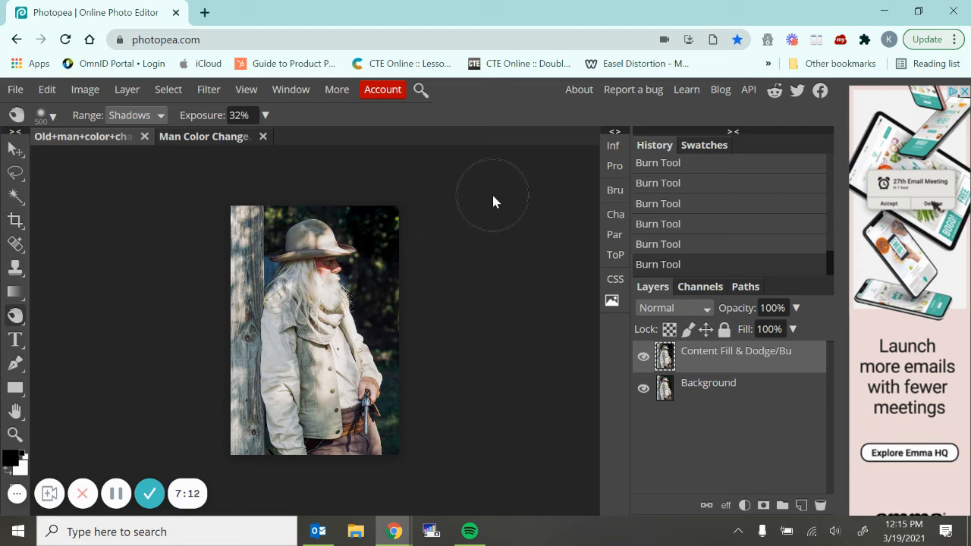
Undo the last Burn stroke and burn the shadows of the background trees beside the hat at 14% exposure.
key(ctrl+z)
click(265, 115)
drag(212, 138, 188, 139)
click(397, 232)
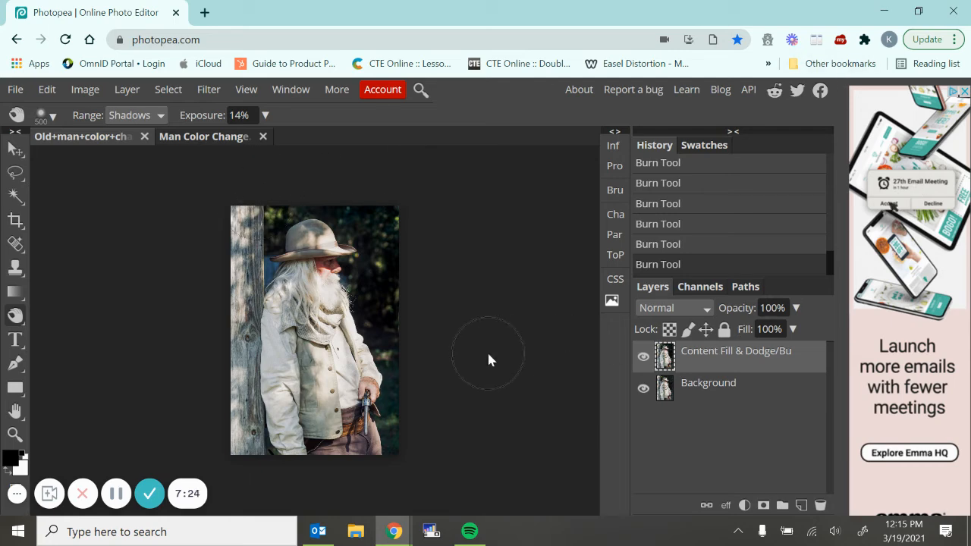
Switch to the Dodge tool with its range set to Shadows, exposure to 25% and brush hardness to 22%.
key(ctrl+plus)
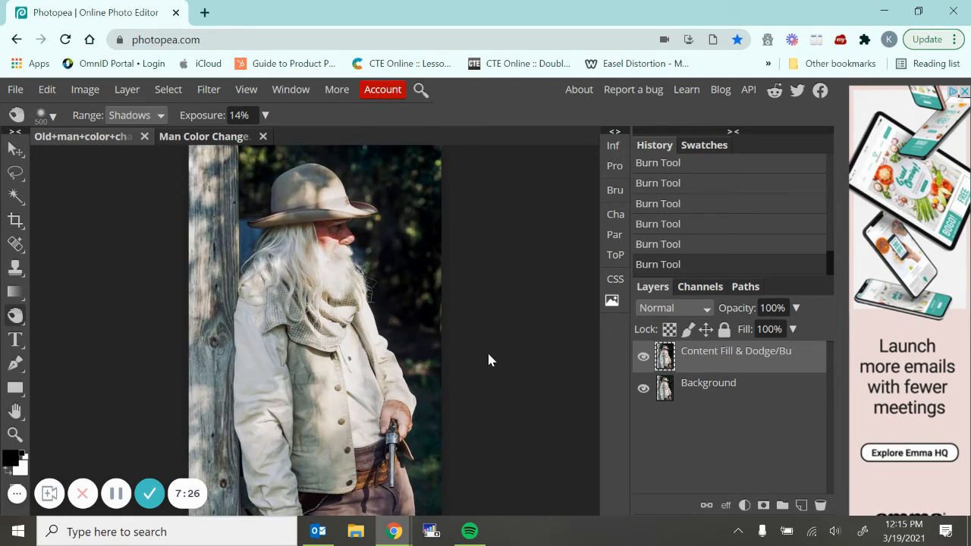
key(ctrl+plus)
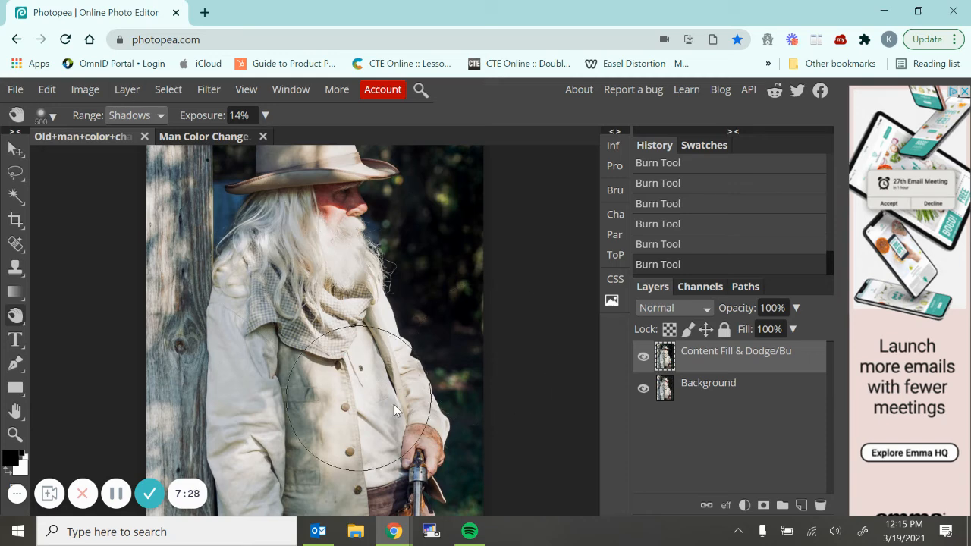
scroll(529, 299, down, 2)
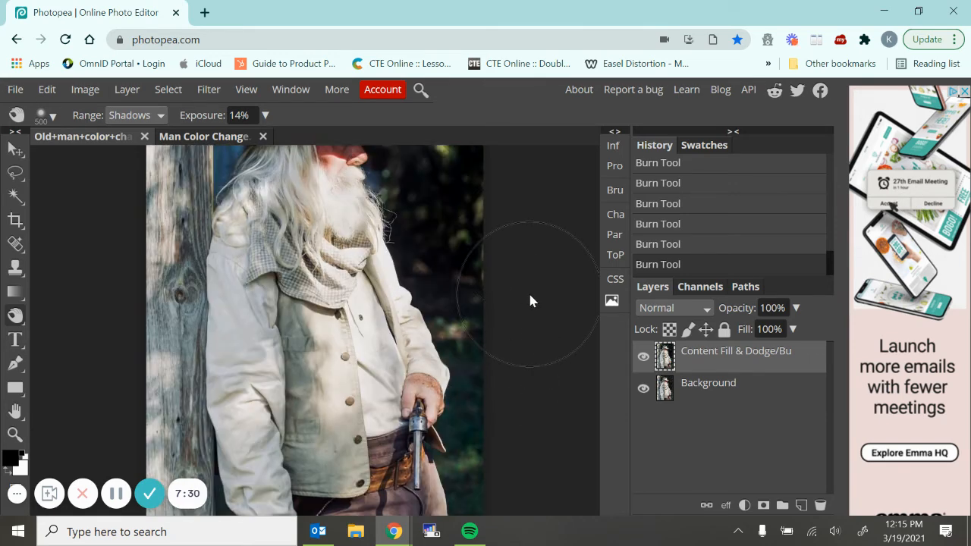
scroll(529, 300, down, 2)
scroll(530, 299, up, 4)
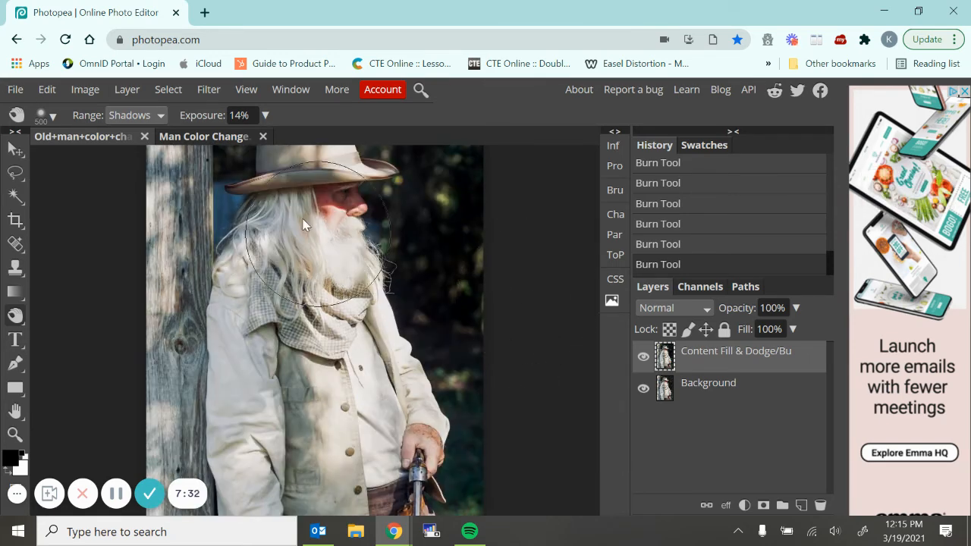
scroll(302, 224, up, 2)
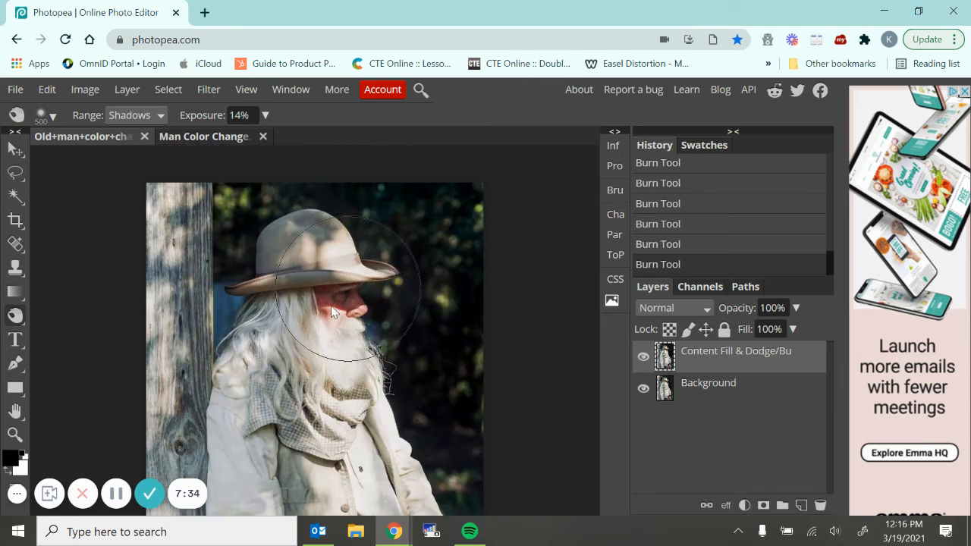
right_click(12, 322)
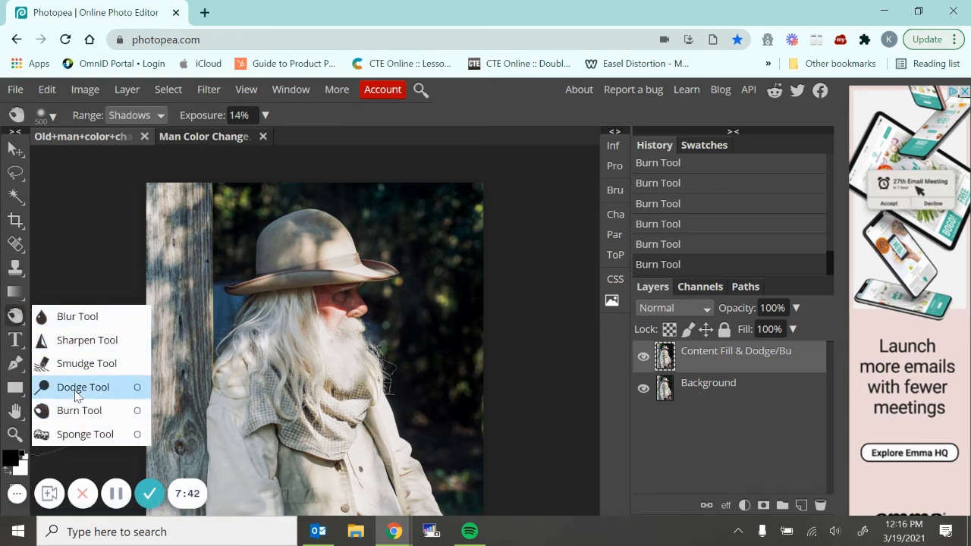
click(75, 389)
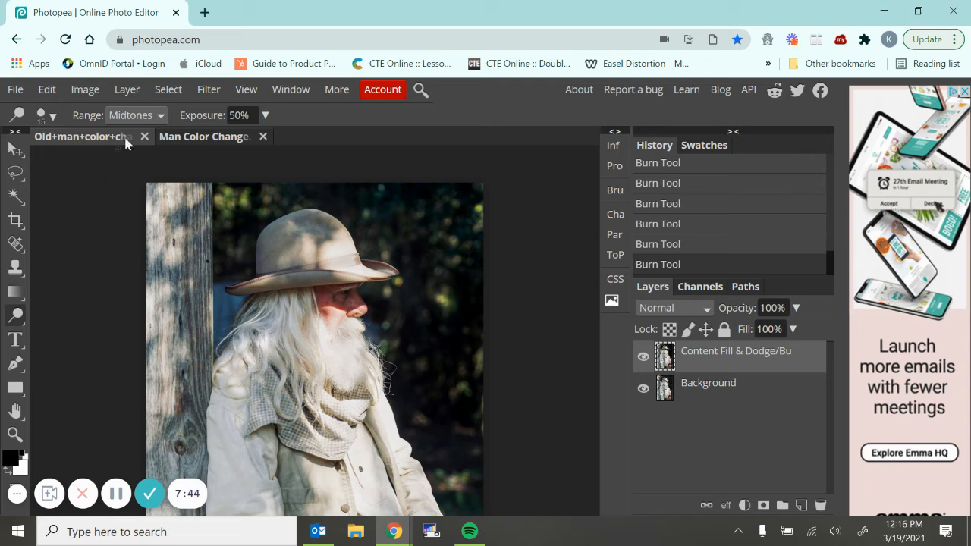
click(149, 115)
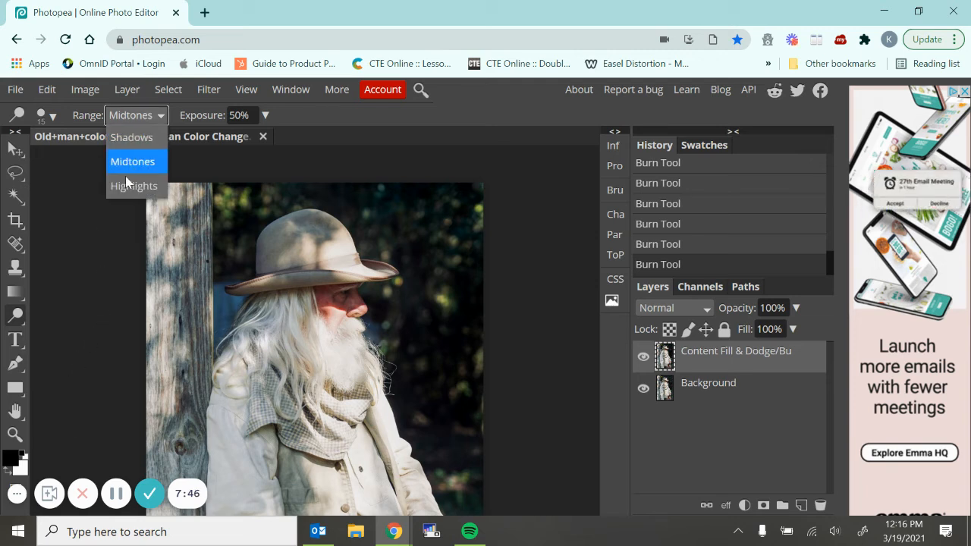
click(265, 114)
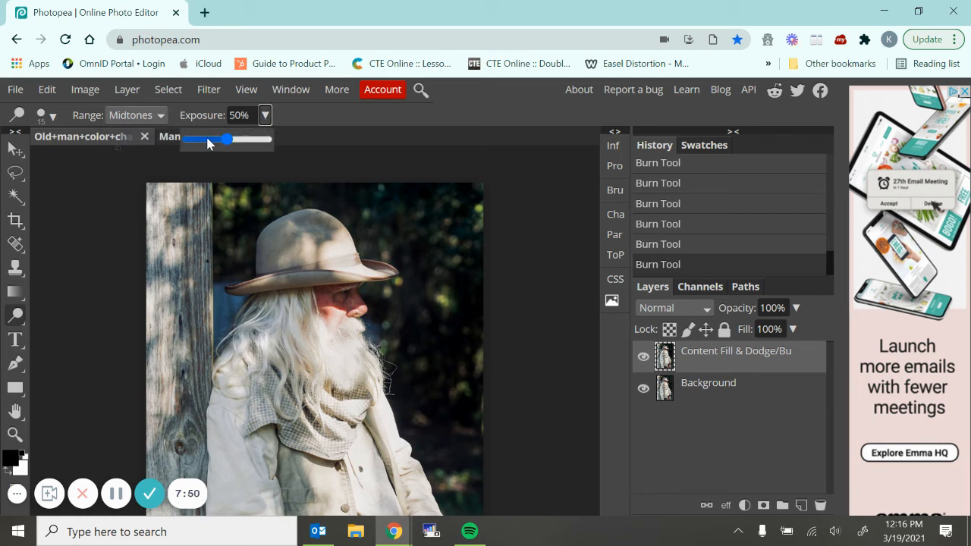
click(209, 141)
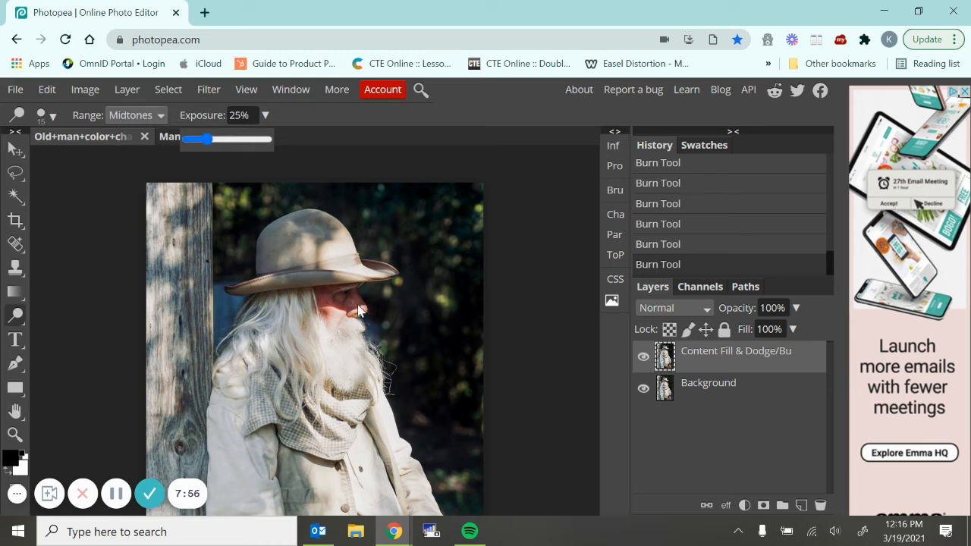
click(159, 115)
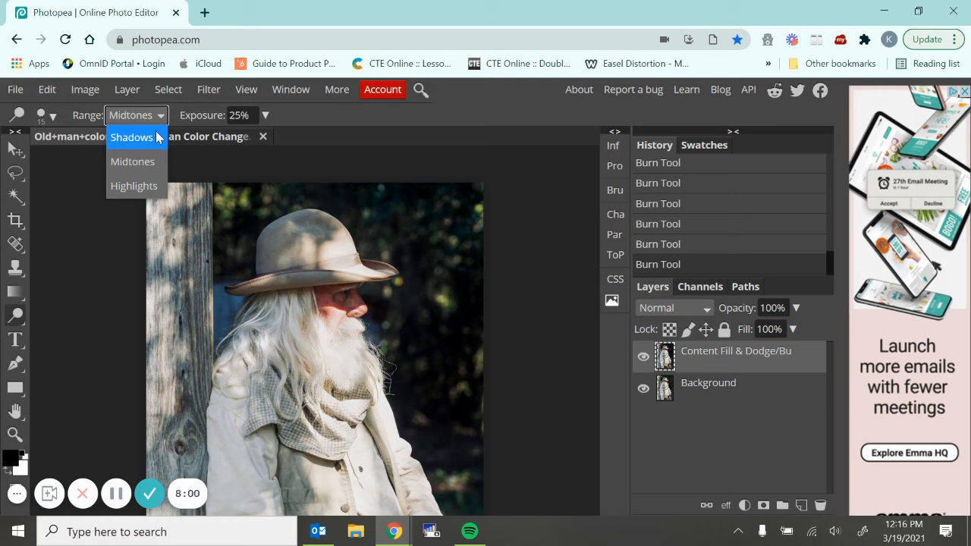
click(158, 137)
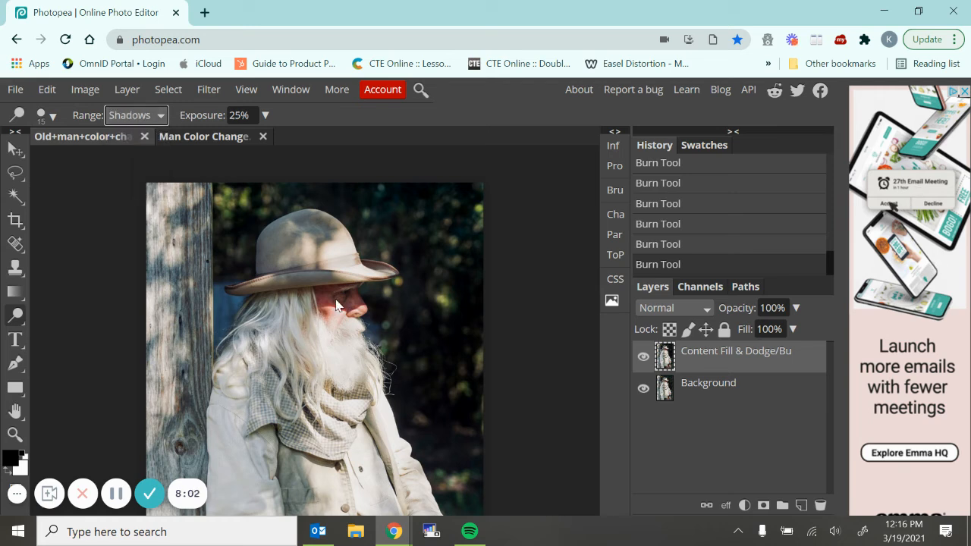
click(56, 122)
drag(79, 199, 85, 195)
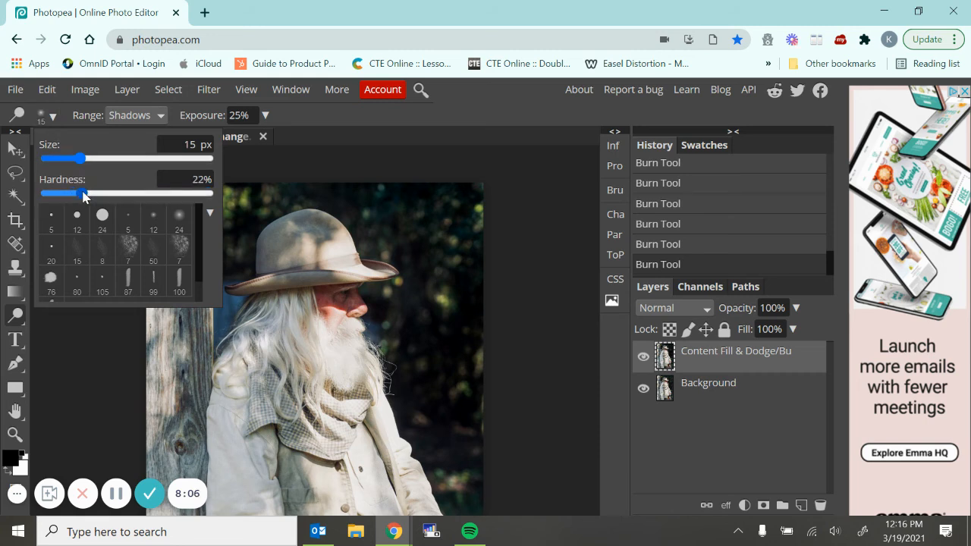
click(339, 114)
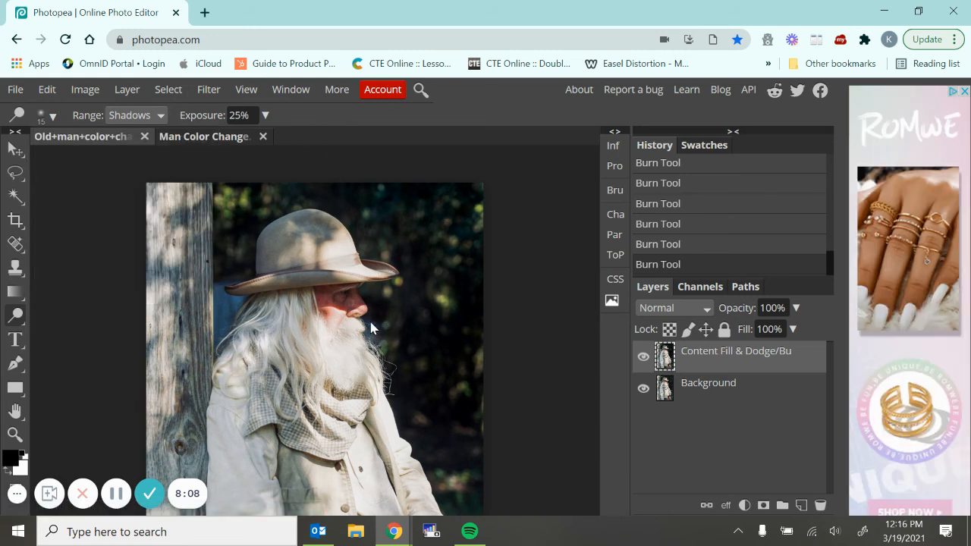
Try dodging the shadows on the man's face with a size 90 brush, and step back in the history to the last Burn Tool state.
key(bracketright)
key(bracketright)
key(bracketright)
drag(345, 306, 345, 305)
click(326, 301)
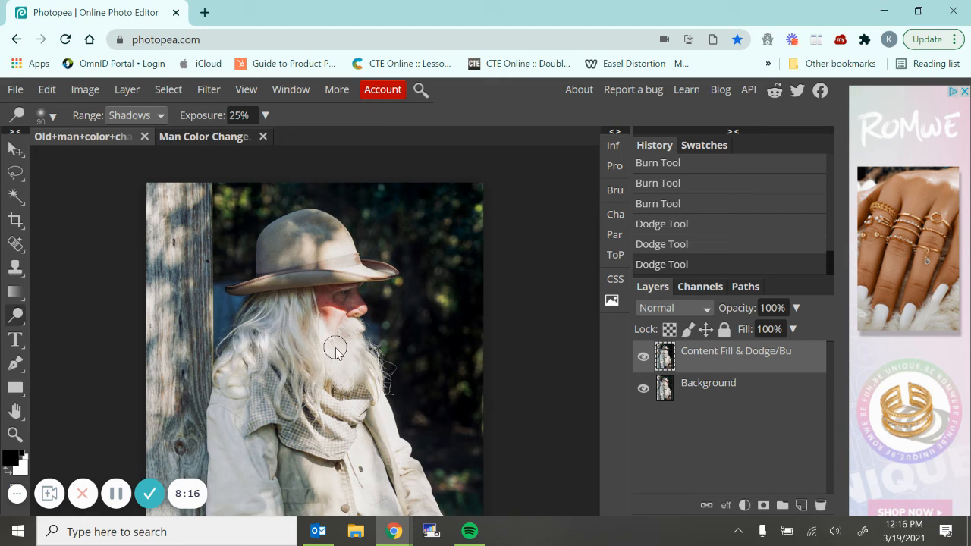
click(345, 301)
drag(345, 301, 305, 301)
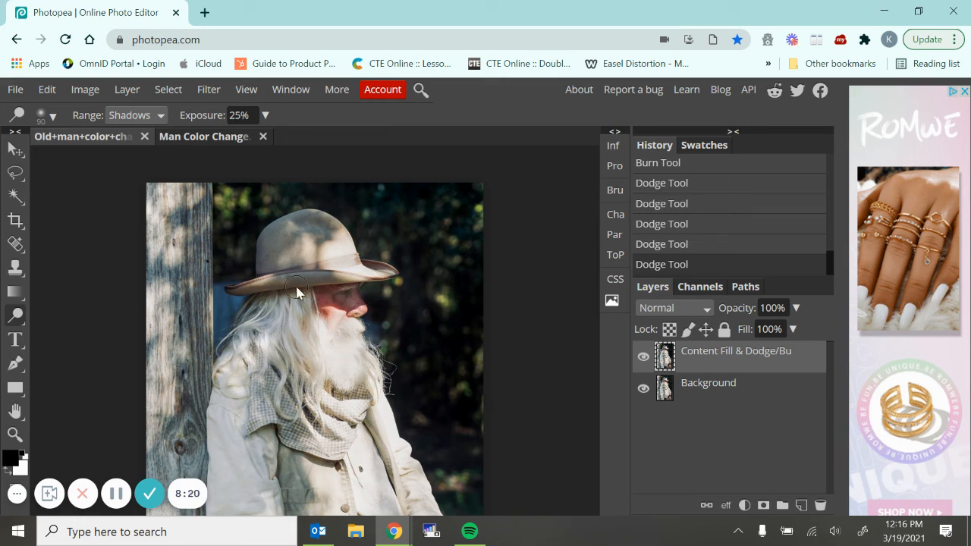
click(328, 302)
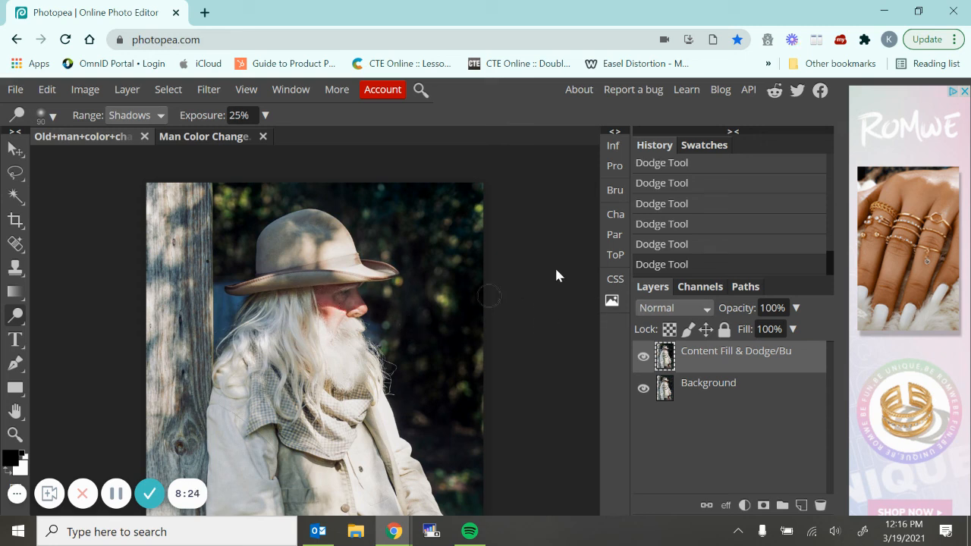
scroll(667, 201, up, 2)
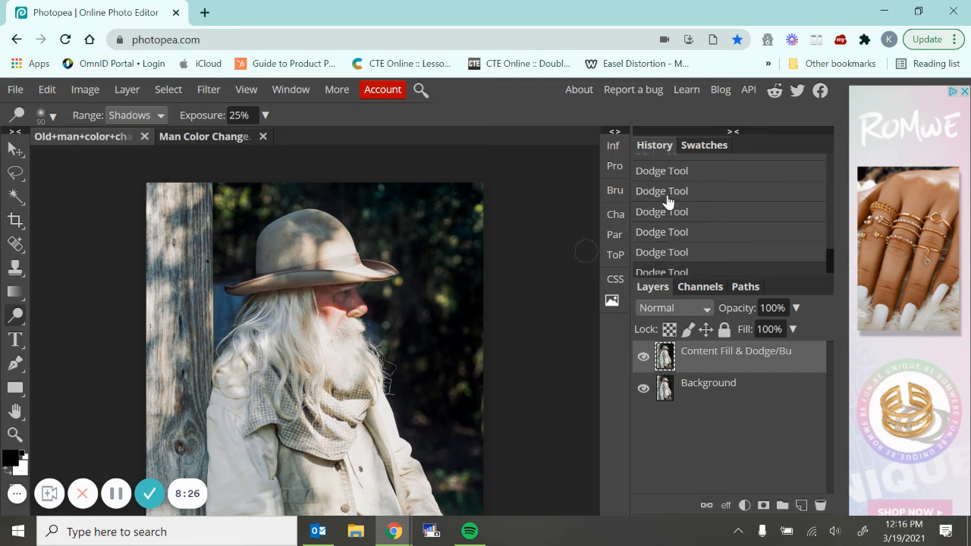
click(665, 195)
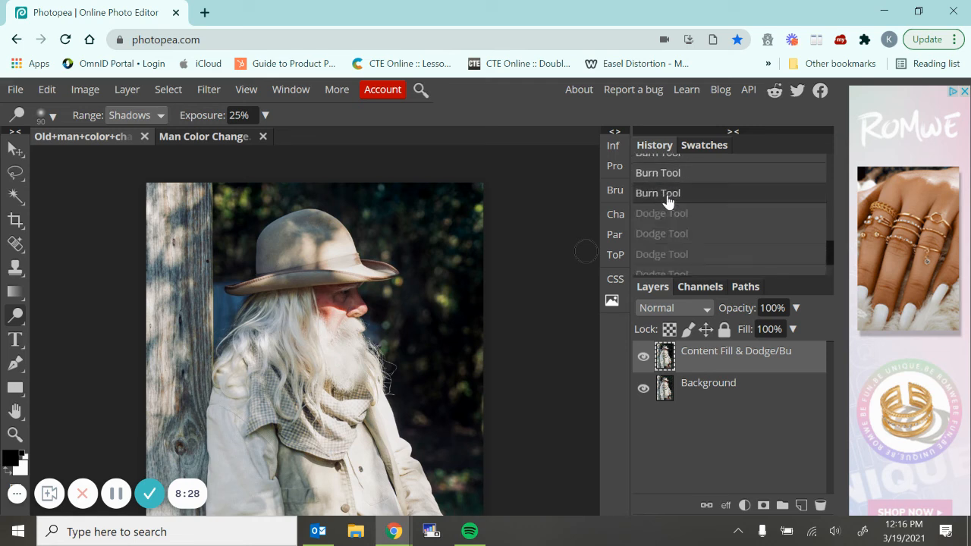
Set the Dodge tool's range to Midtones and lighten the shaded part of the man's face under the hat brim at 25% exposure.
click(152, 115)
click(137, 161)
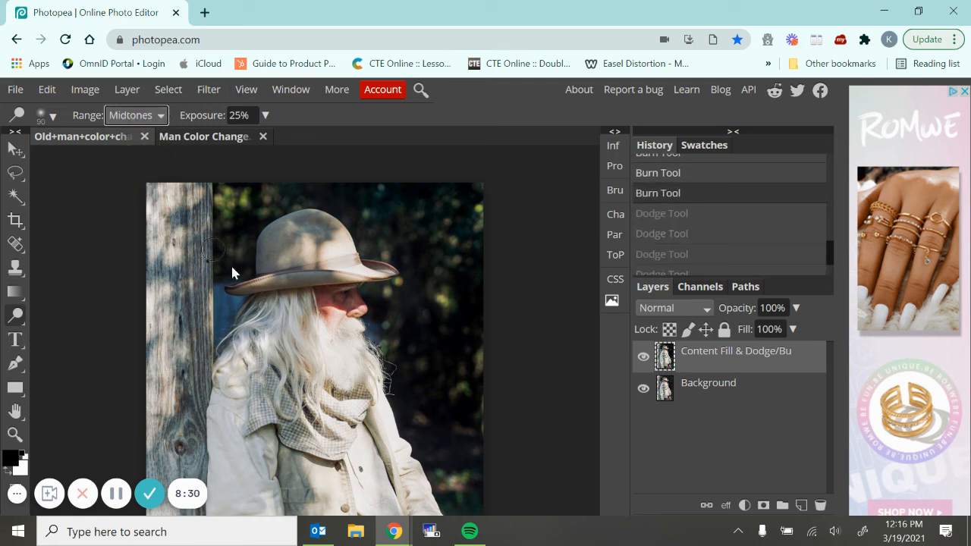
click(339, 298)
mouse_move(340, 298)
mouse_down()
mouse_move(314, 302)
mouse_move(342, 306)
mouse_move(317, 299)
mouse_up()
click(316, 299)
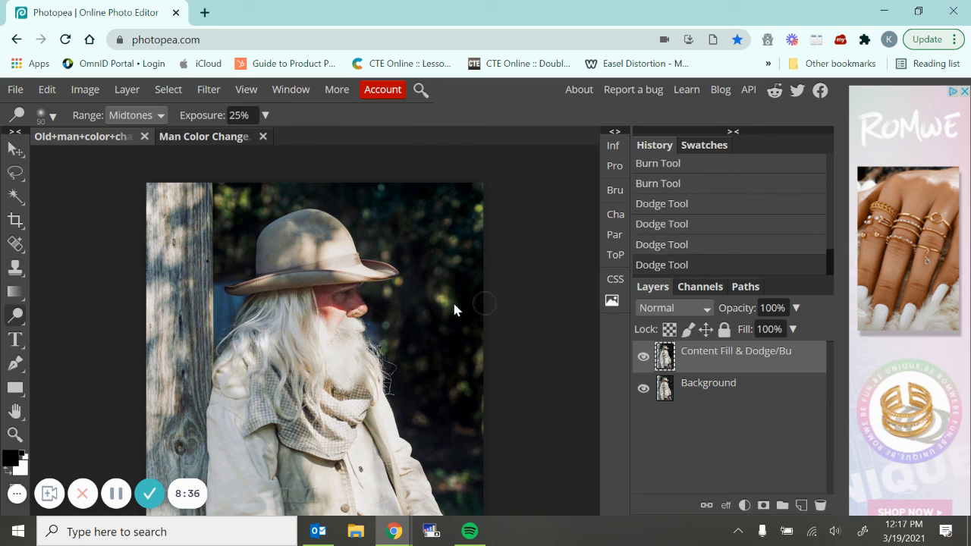
click(356, 294)
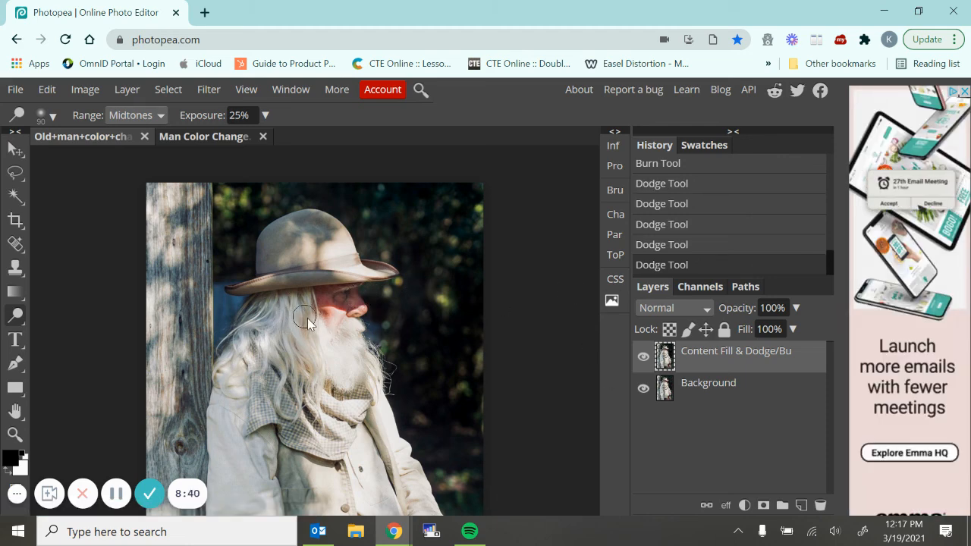
Dodge the midtones of the dark trouser area just below the hem of the man's vest.
scroll(307, 455, down, 3)
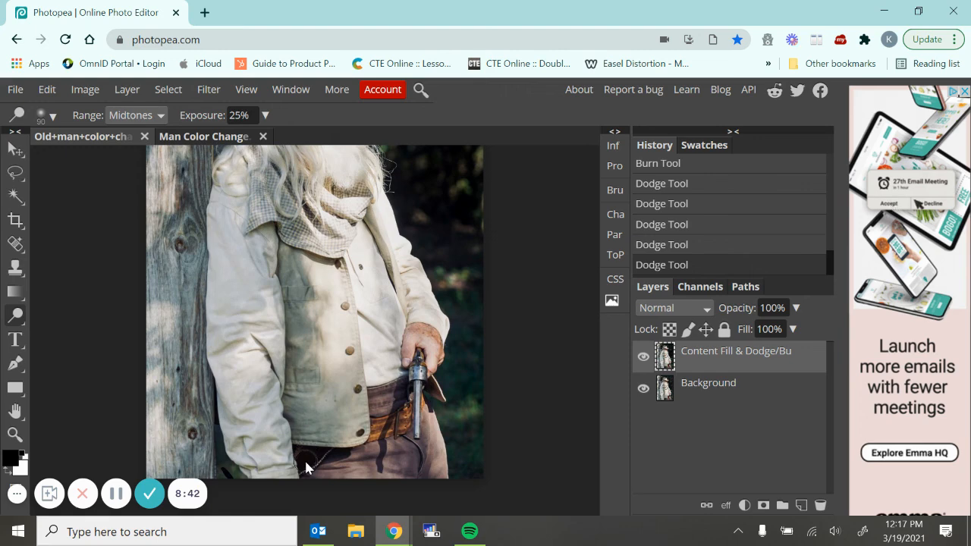
drag(311, 462, 302, 464)
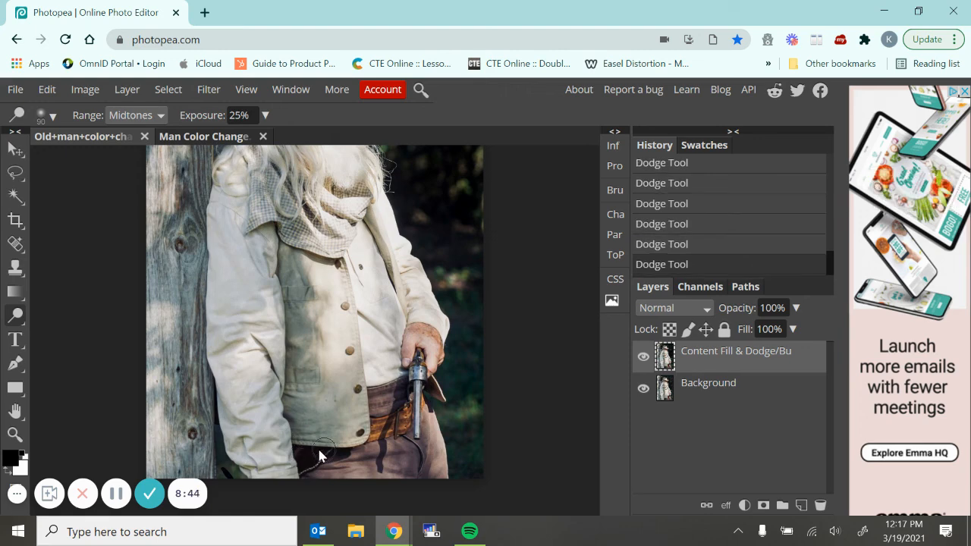
scroll(485, 357, up, 3)
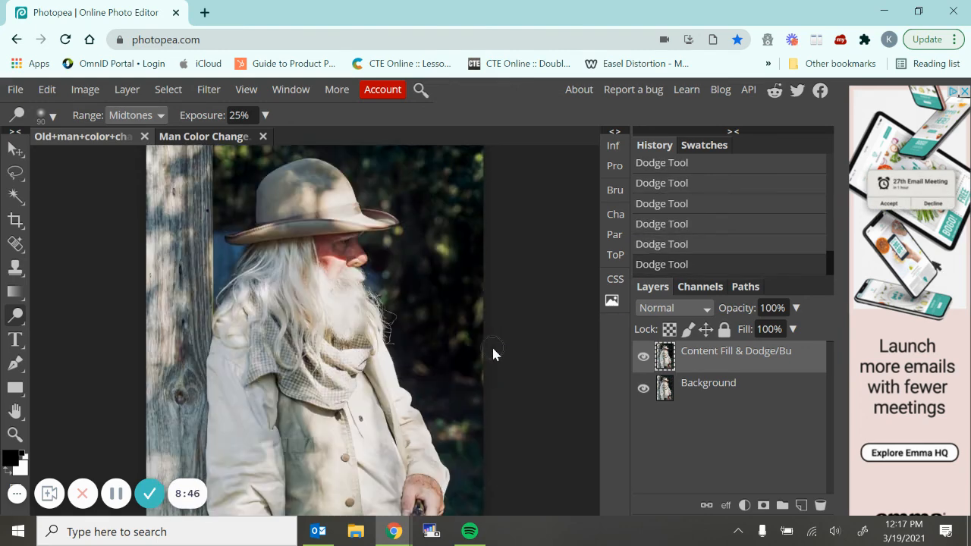
scroll(493, 352, up, 1)
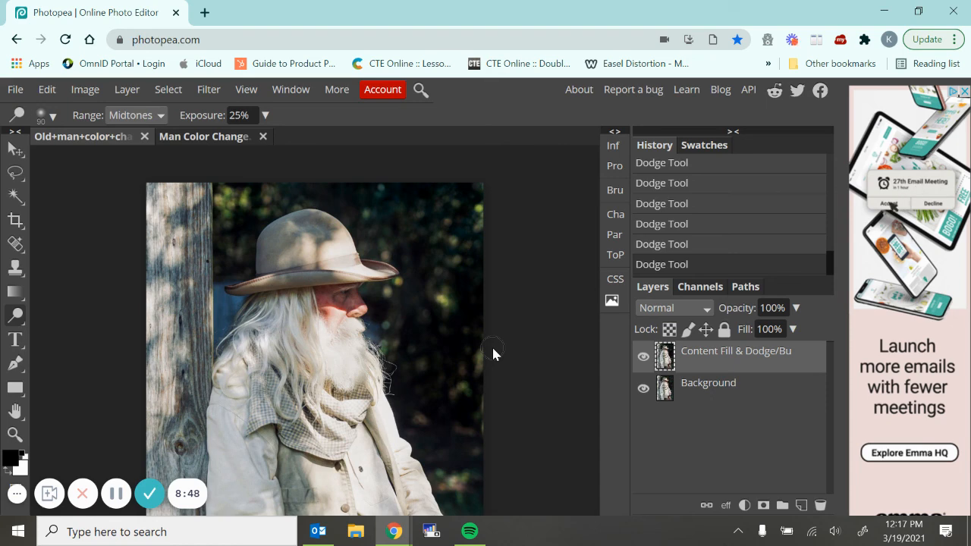
key(ctrl+minus)
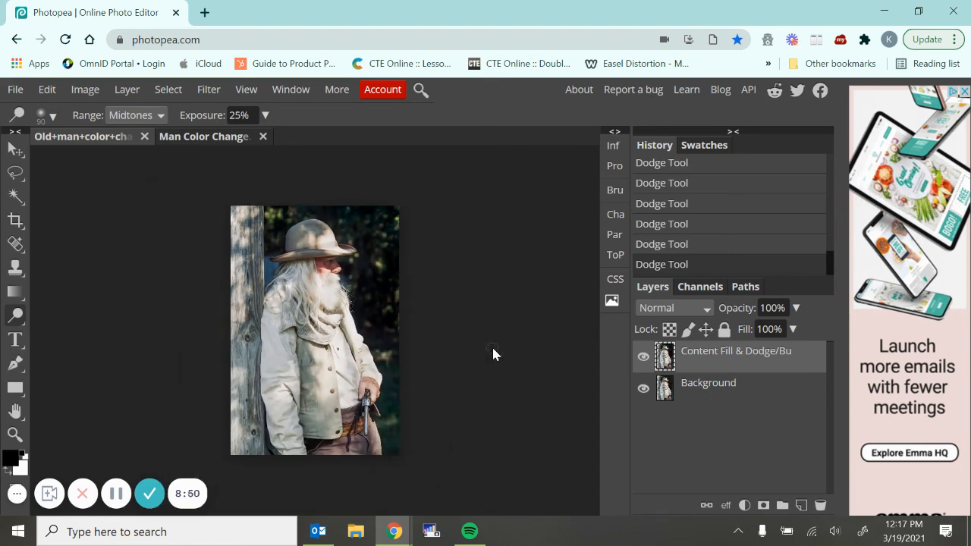